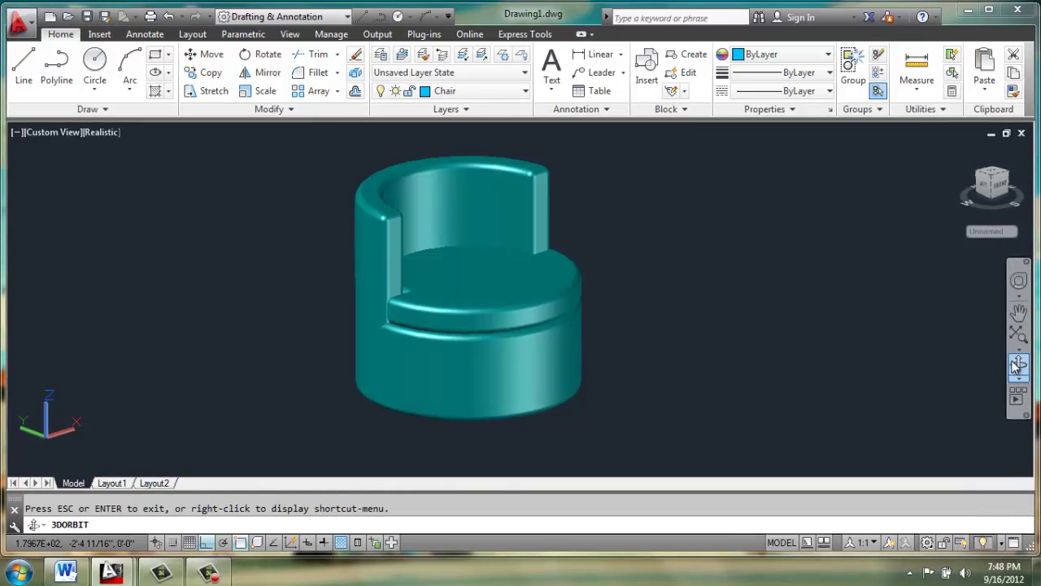
Step: Orbit the finished chair in Drawing1, then switch to the blank Drawing2.dwg
{"action": "mouse_move", "coordinate": [607, 293]}
{"action": "left_mouse_down"}
{"action": "mouse_move", "coordinate": [532, 326]}
{"action": "mouse_move", "coordinate": [427, 285]}
{"action": "mouse_move", "coordinate": [426, 237]}
{"action": "mouse_move", "coordinate": [471, 225]}
{"action": "mouse_move", "coordinate": [564, 241]}
{"action": "mouse_move", "coordinate": [592, 288]}
{"action": "left_mouse_up"}
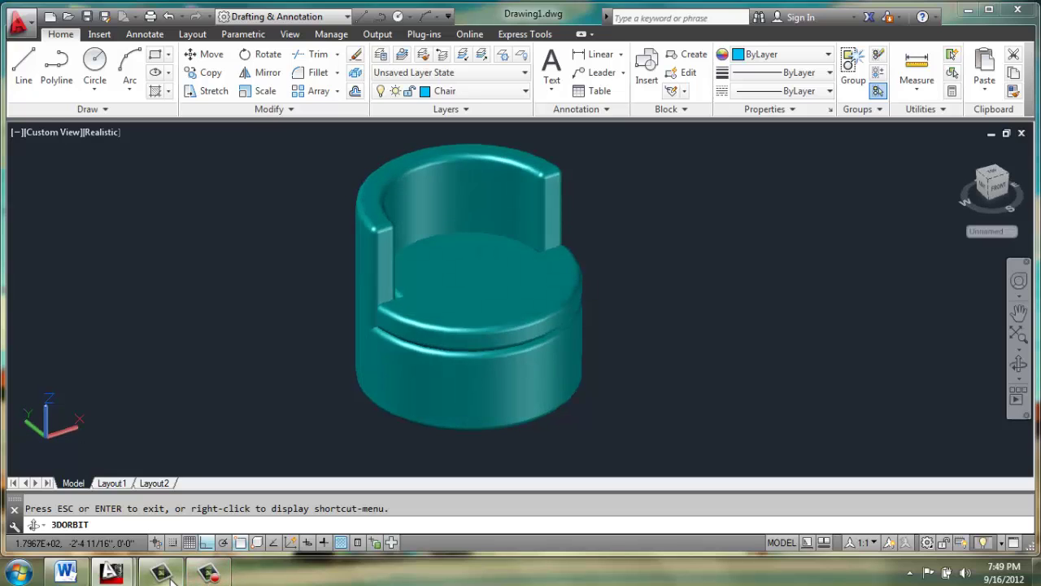
{"action": "mouse_move", "coordinate": [112, 572]}
{"action": "left_click", "coordinate": [261, 465]}
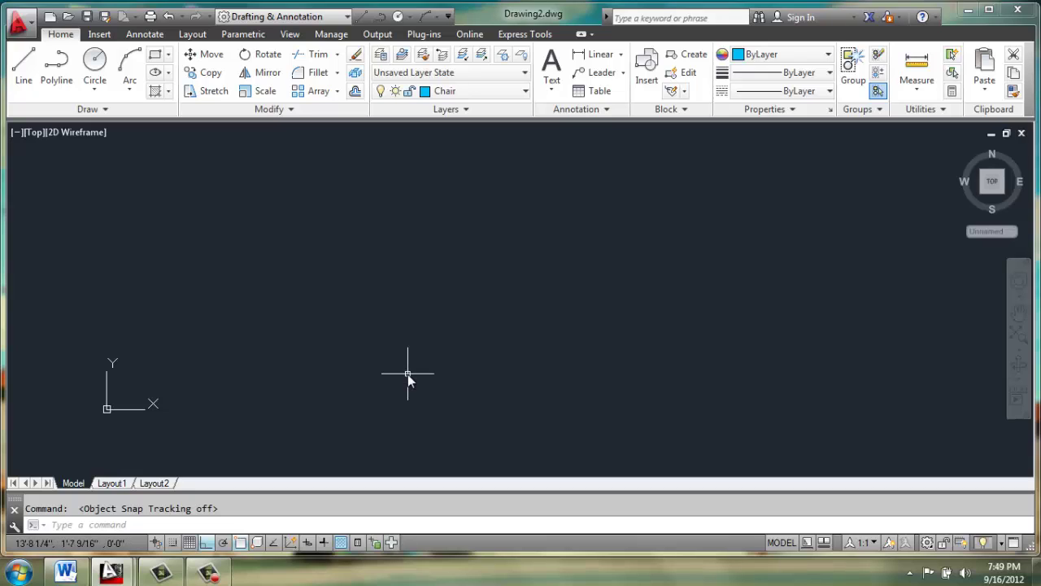
Step: Draw a circle of radius 16 centred at 0,0,0
{"action": "left_click", "coordinate": [95, 61]}
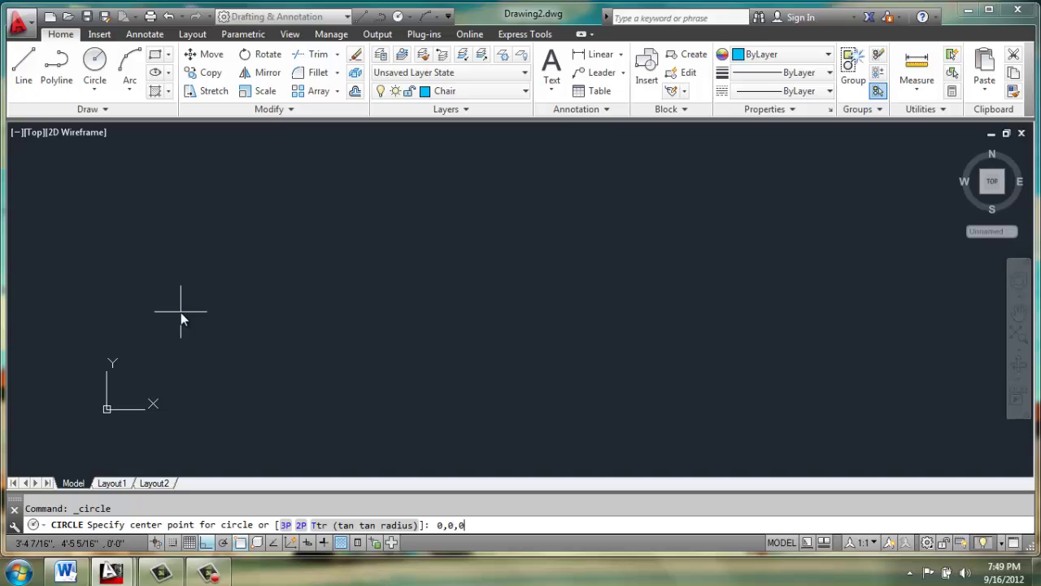
{"action": "type", "text": "0,0,0"}
{"action": "key", "text": "Return"}
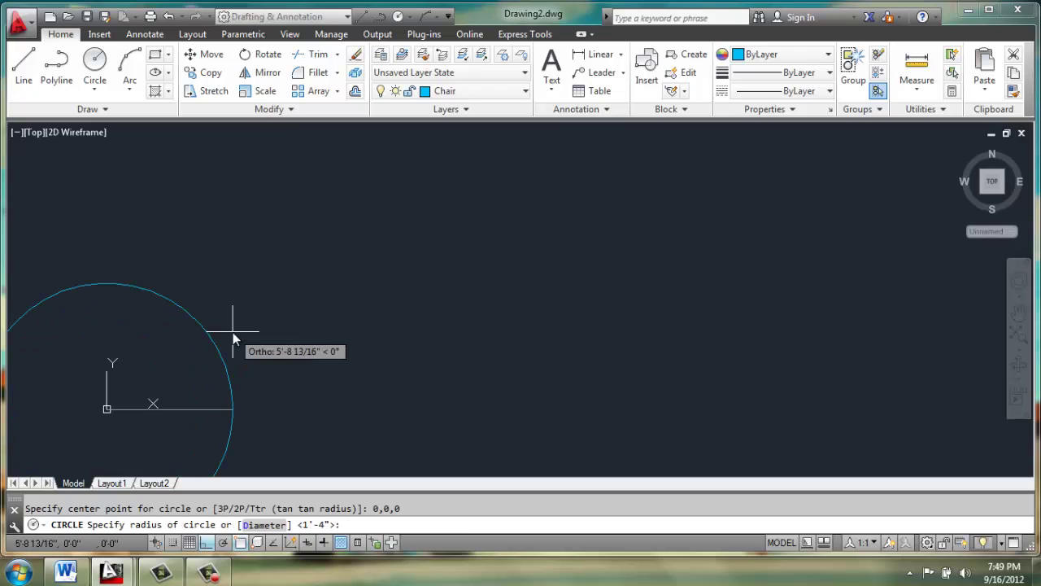
{"action": "type", "text": "16"}
{"action": "key", "text": "Return"}
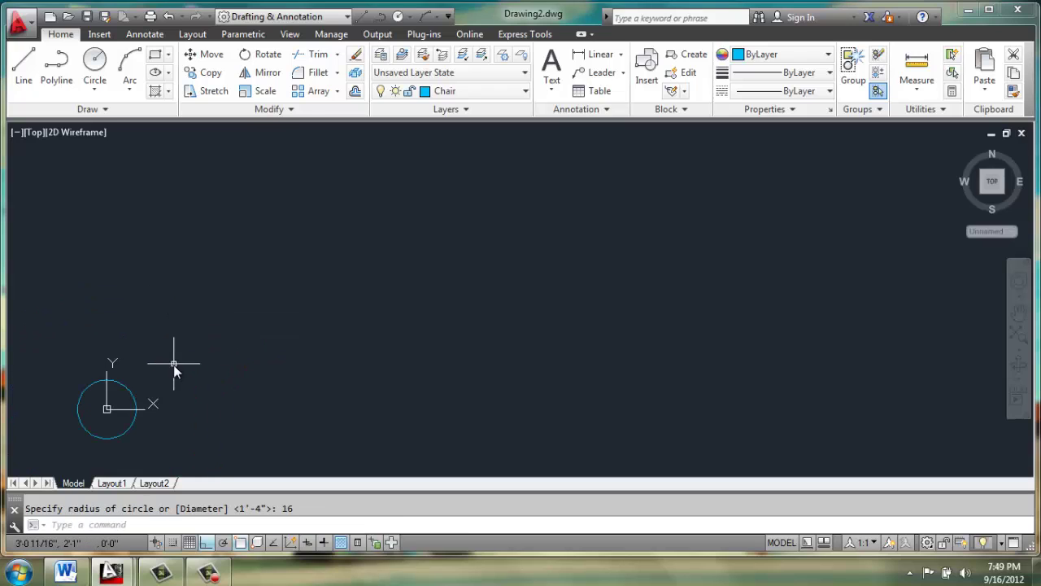
{"action": "middle_click_drag", "start_coordinate": [174, 360], "coordinate": [375, 299]}
{"action": "scroll", "coordinate": [440, 344], "scroll_direction": "up", "scroll_amount": 2}
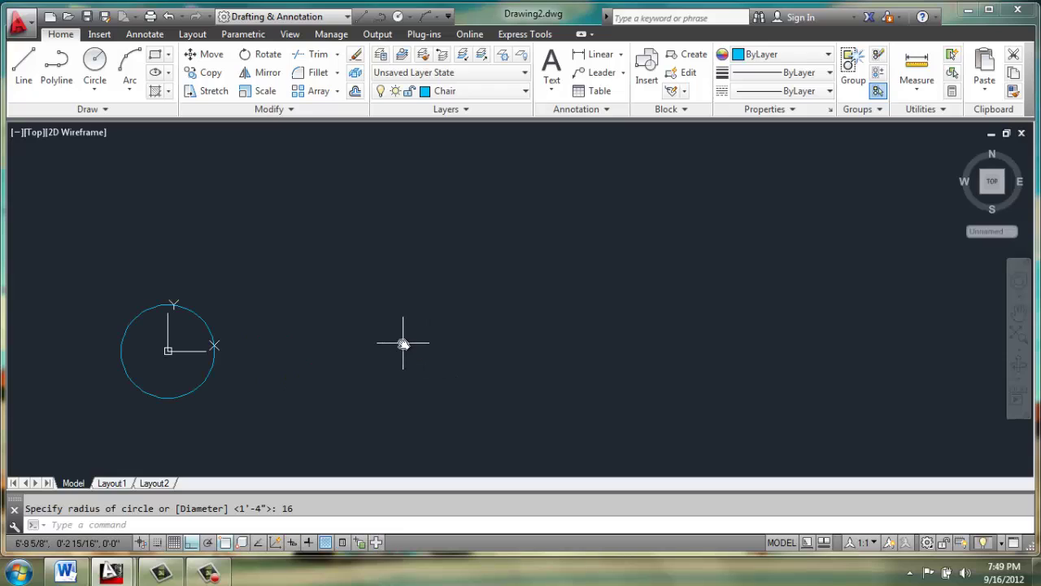
Step: Move the circle right, from its left quadrant to a point further along X
{"action": "left_click", "coordinate": [211, 57]}
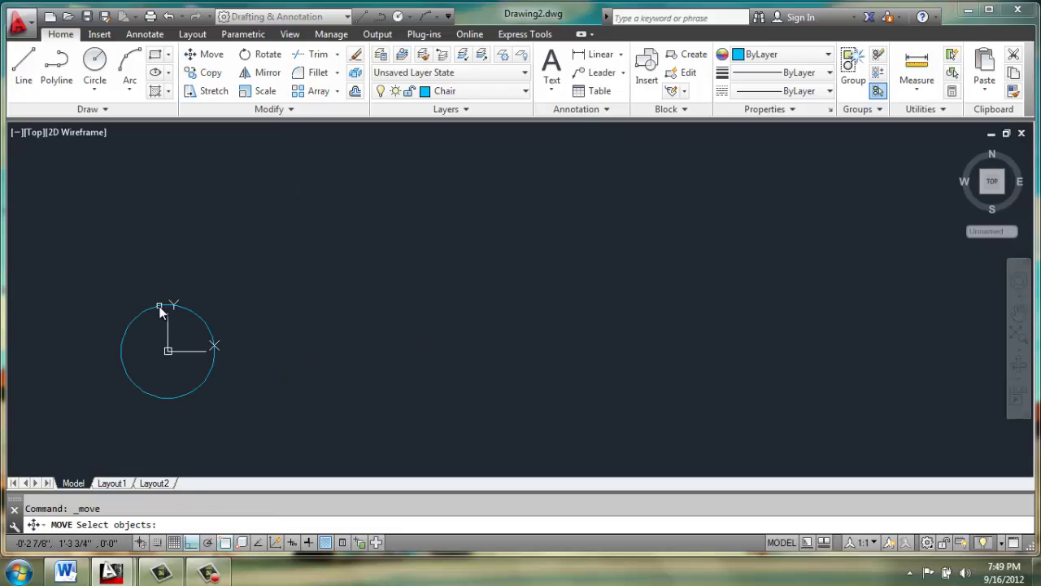
{"action": "left_click", "coordinate": [160, 310]}
{"action": "key", "text": "Return"}
{"action": "left_click", "coordinate": [121, 350]}
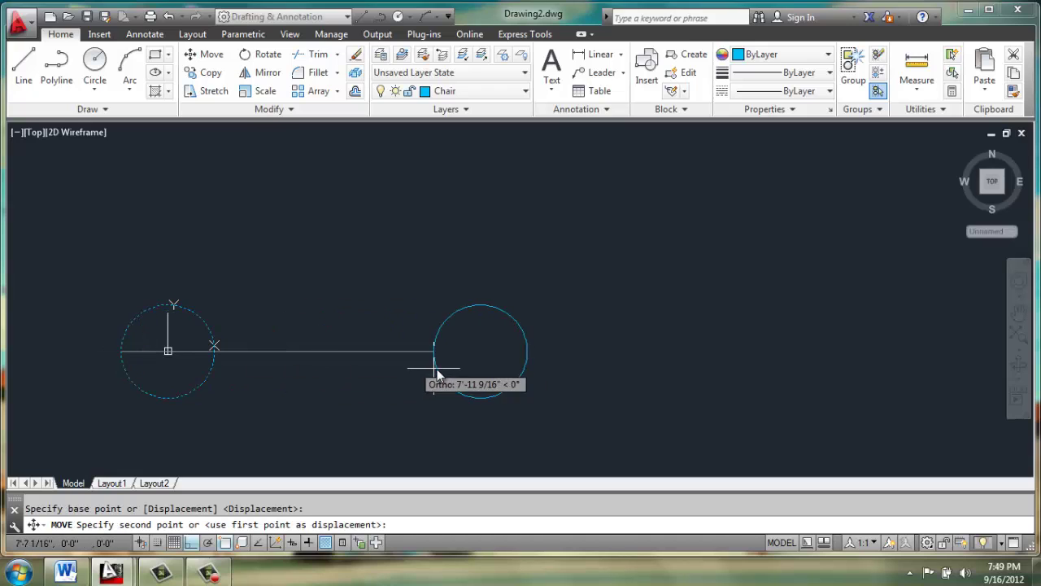
{"action": "left_click", "coordinate": [468, 369]}
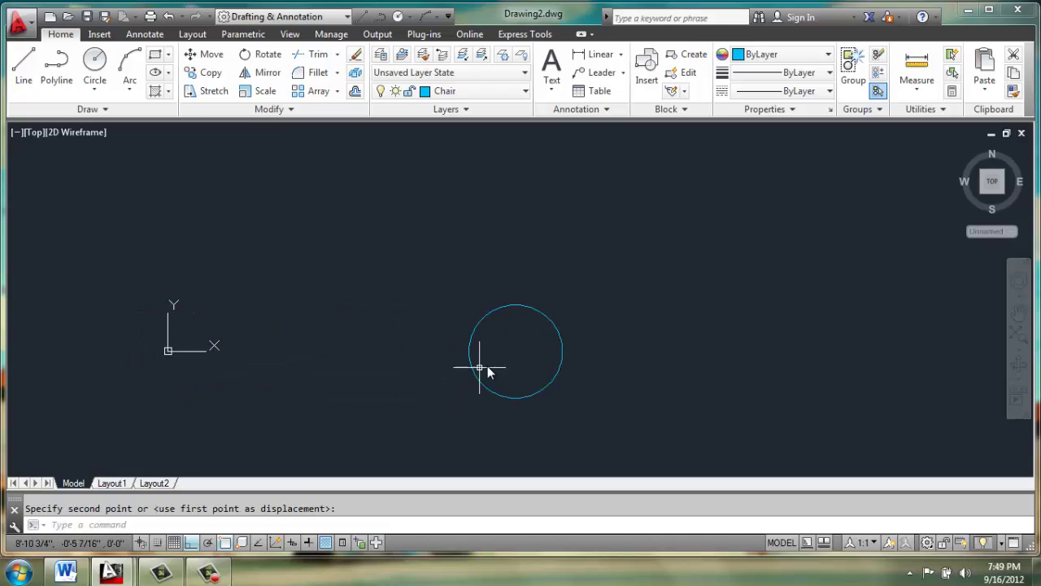
{"action": "scroll", "coordinate": [534, 365], "scroll_direction": "up", "scroll_amount": 2}
Step: Copy the radius-16 circle from its centre to a point directly to its right
{"action": "middle_click_drag", "start_coordinate": [611, 353], "coordinate": [530, 346]}
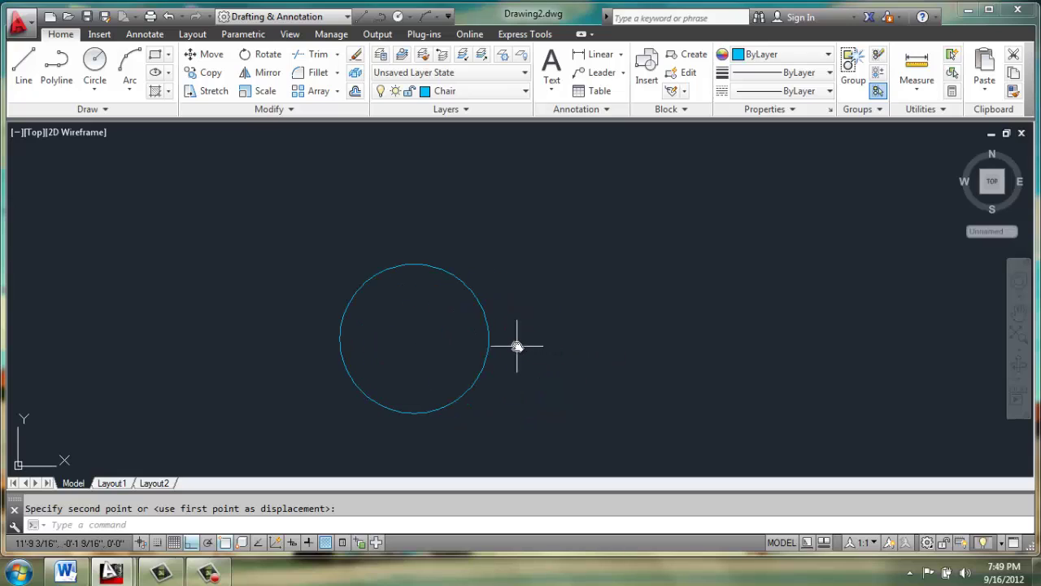
{"action": "left_click", "coordinate": [211, 74]}
{"action": "left_click", "coordinate": [364, 285]}
{"action": "key", "text": "Return"}
{"action": "left_click", "coordinate": [340, 340]}
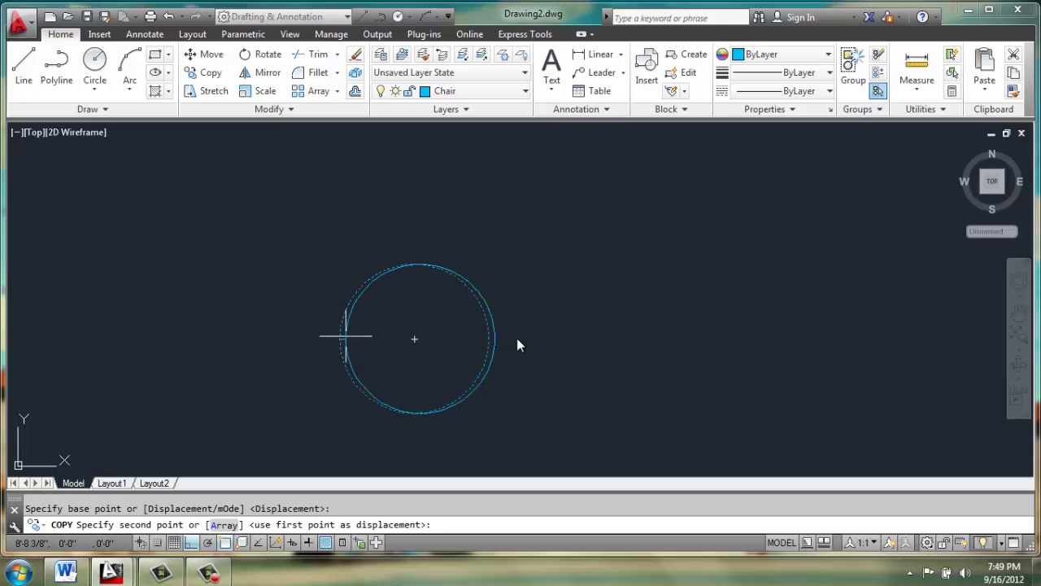
{"action": "left_click", "coordinate": [657, 343]}
{"action": "key", "text": "Return"}
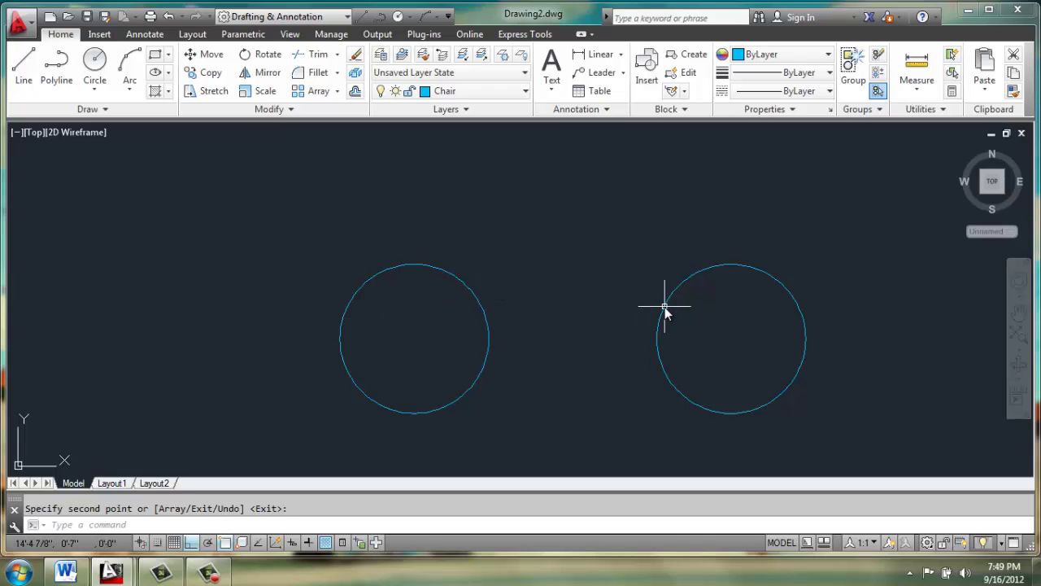
{"action": "middle_click_drag", "start_coordinate": [728, 314], "coordinate": [584, 296]}
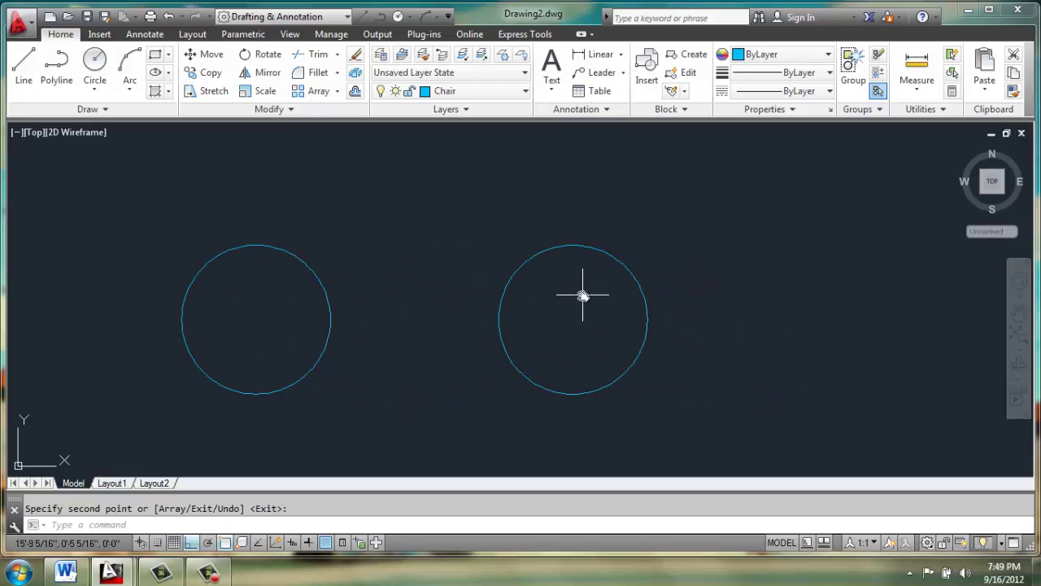
Step: Draw a horizontal line across the right circle between its left and right quadrants
{"action": "left_click", "coordinate": [17, 64]}
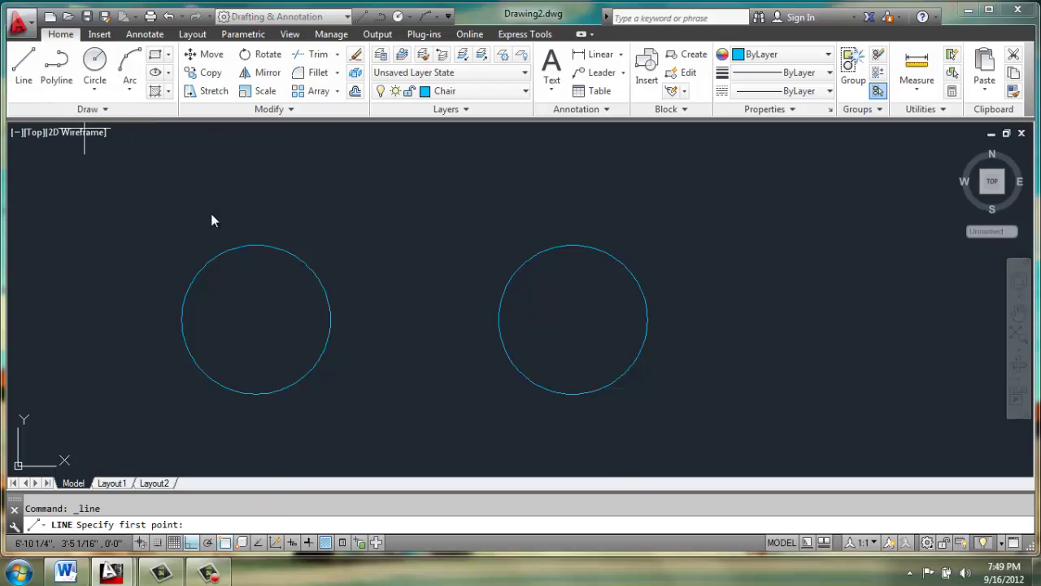
{"action": "left_click", "coordinate": [498, 319]}
{"action": "left_click", "coordinate": [648, 319]}
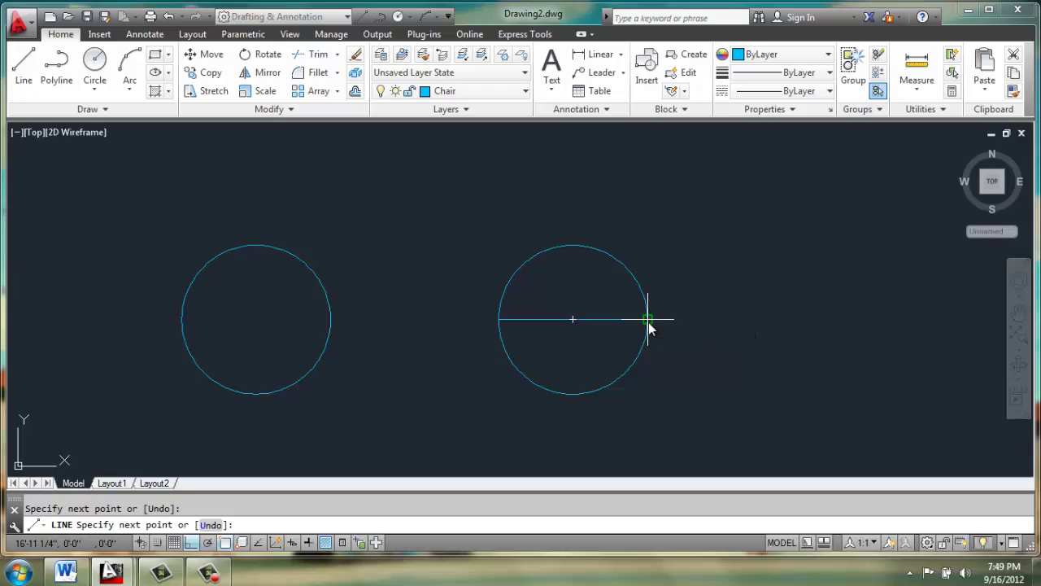
{"action": "key", "text": "Return"}
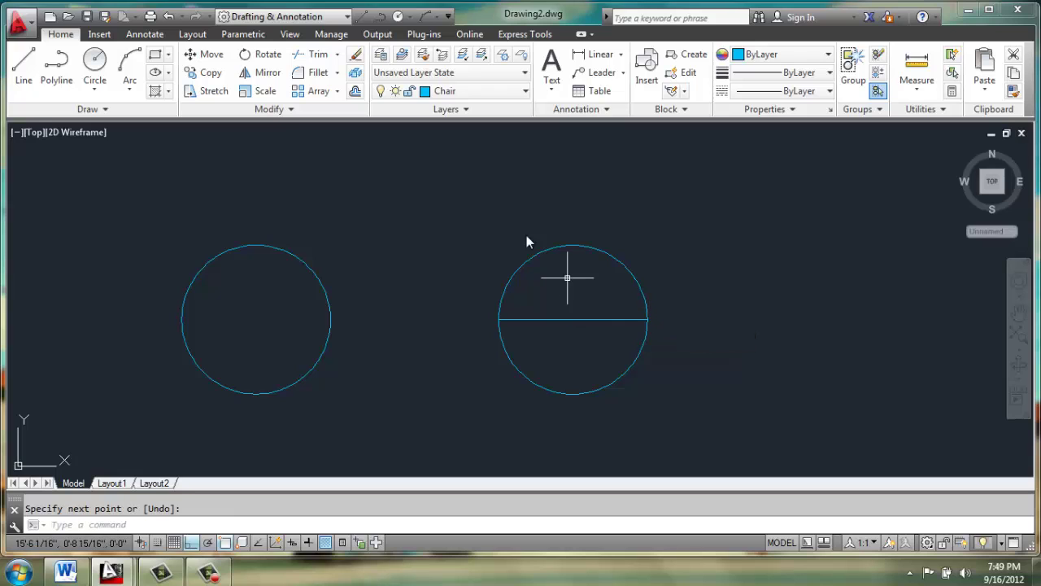
Step: Offset the right circle 4 units inward
{"action": "left_click", "coordinate": [354, 91]}
{"action": "type", "text": "4"}
{"action": "key", "text": "Return"}
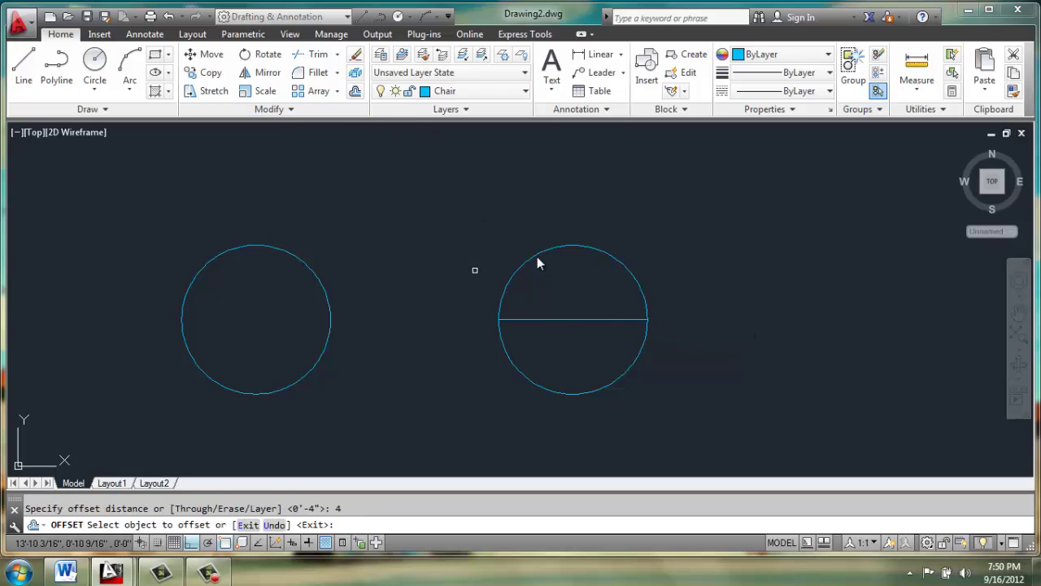
{"action": "left_click", "coordinate": [537, 256]}
{"action": "left_click", "coordinate": [602, 293]}
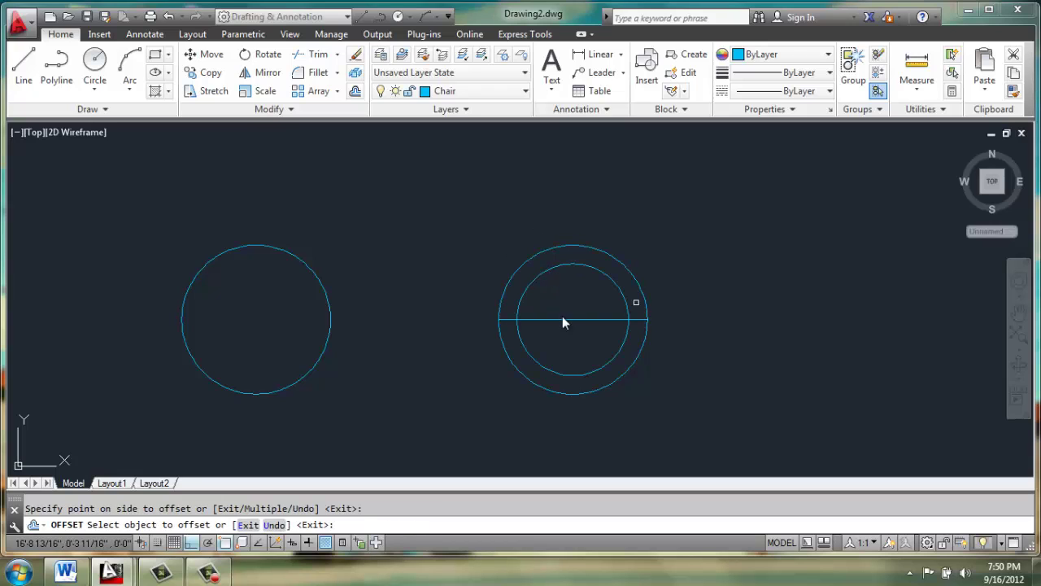
{"action": "scroll", "coordinate": [573, 314], "scroll_direction": "up", "scroll_amount": 2}
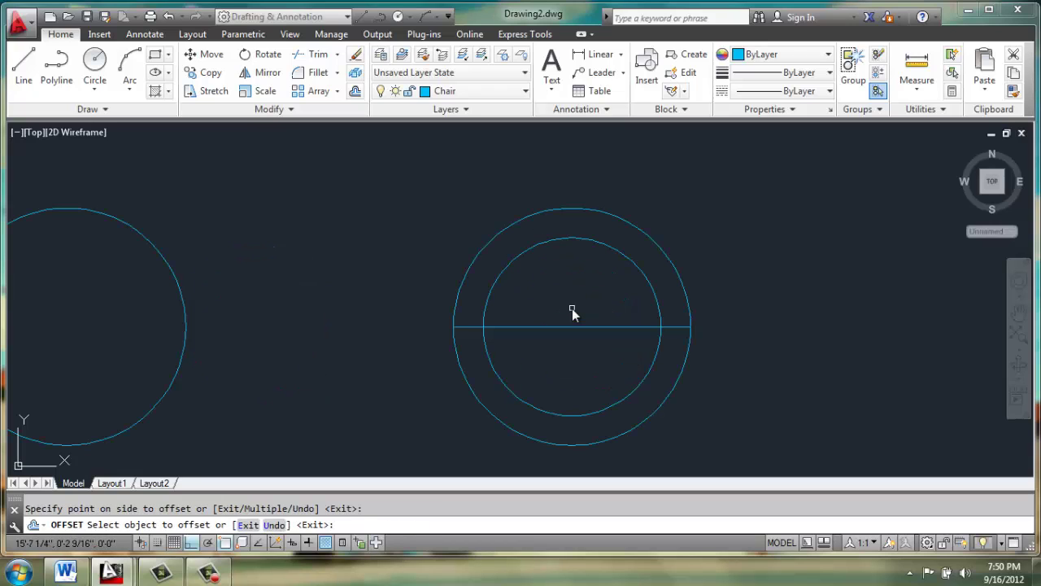
Step: Trim away the inner line segment and the inner circle's lower half
{"action": "left_click", "coordinate": [324, 57]}
{"action": "left_click", "coordinate": [687, 213]}
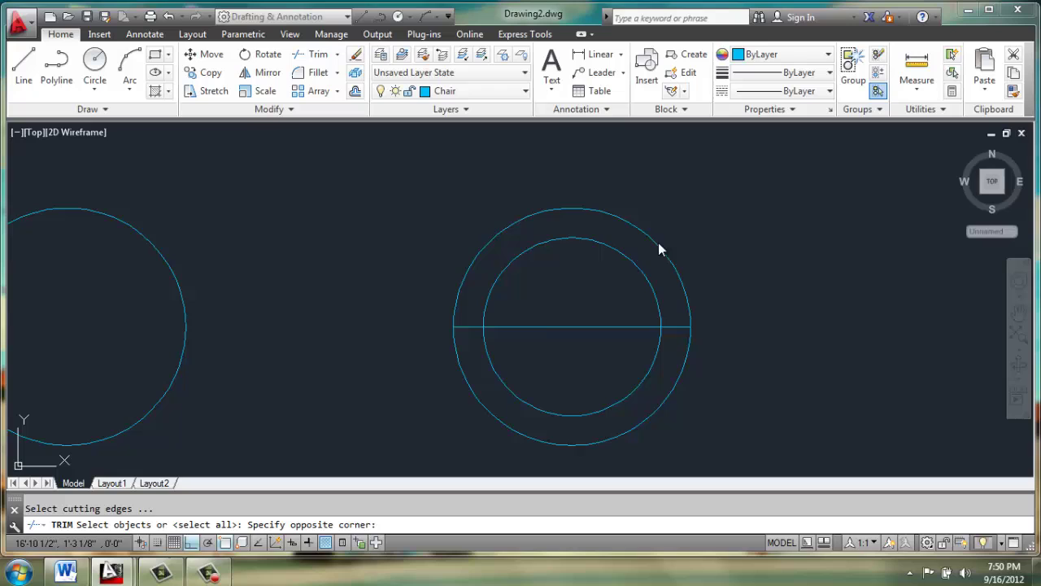
{"action": "left_click", "coordinate": [462, 409]}
{"action": "key", "text": "Return"}
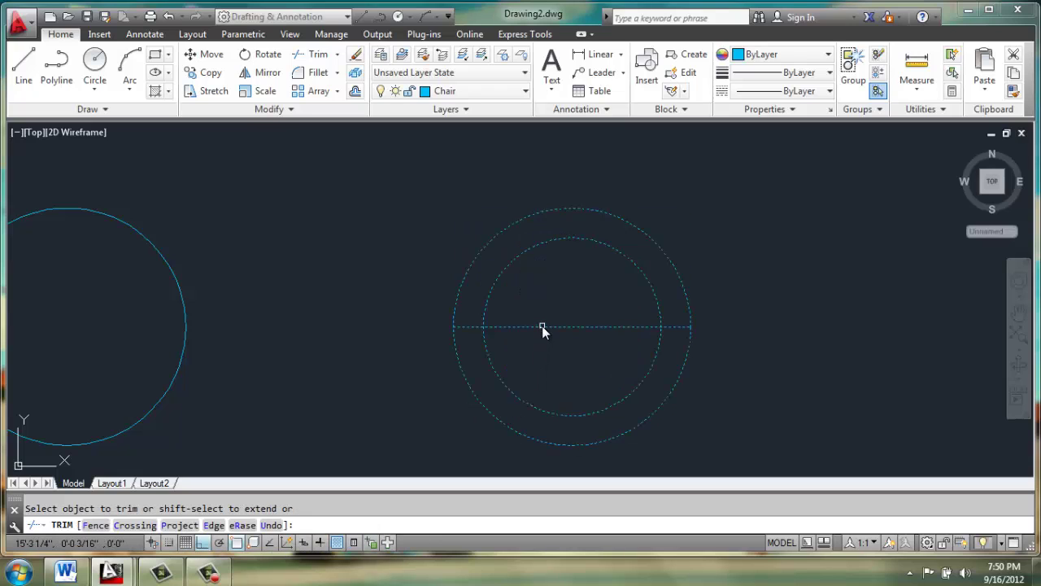
{"action": "left_click", "coordinate": [541, 326]}
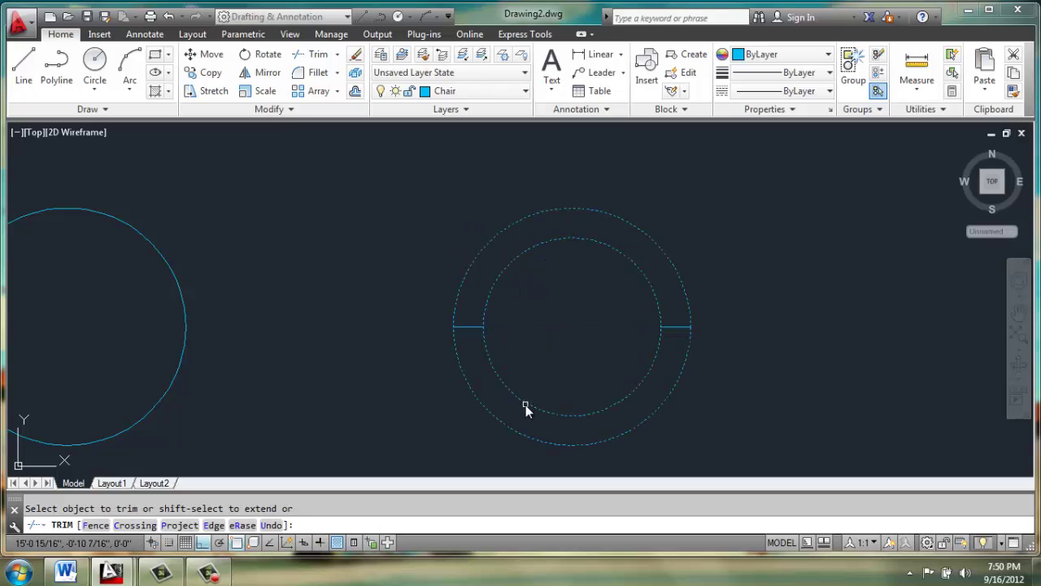
{"action": "left_click", "coordinate": [526, 403]}
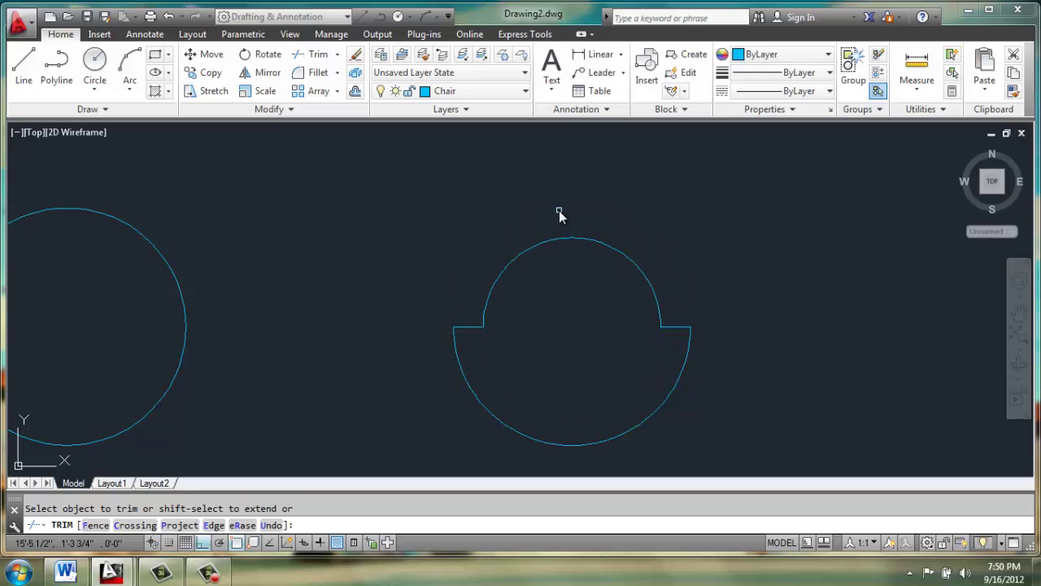
{"action": "key", "text": "Return"}
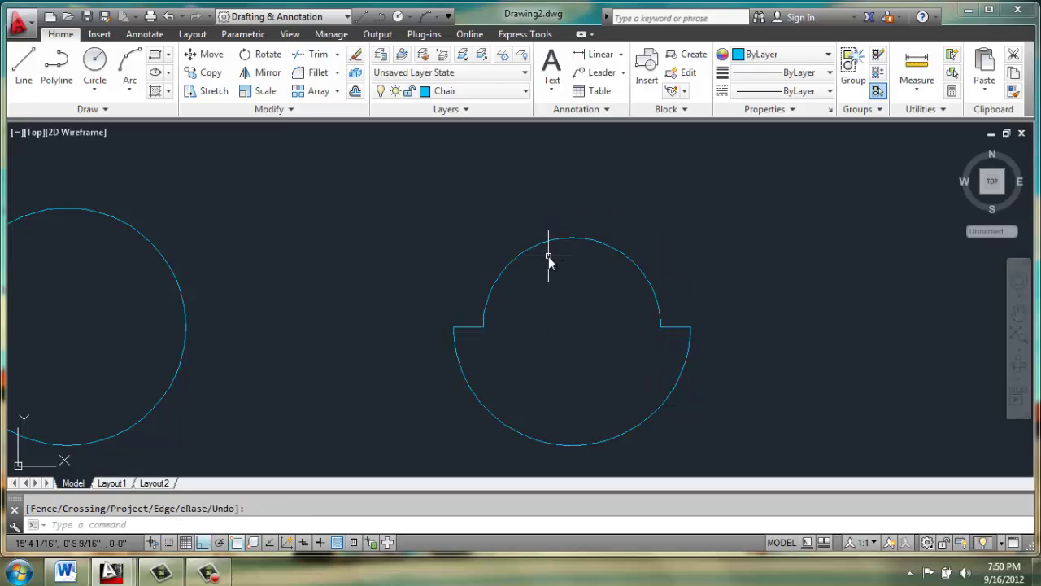
Step: JOIN the four trimmed pieces into one stepped polyline
{"action": "type", "text": "j"}
{"action": "key", "text": "Return"}
{"action": "left_click", "coordinate": [727, 206]}
{"action": "left_click", "coordinate": [435, 430]}
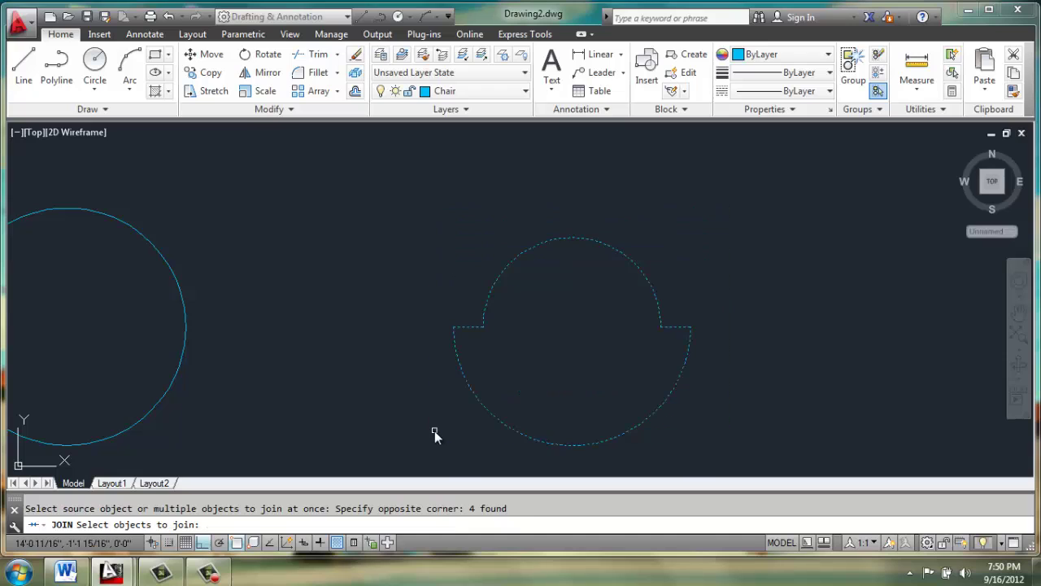
{"action": "key", "text": "Return"}
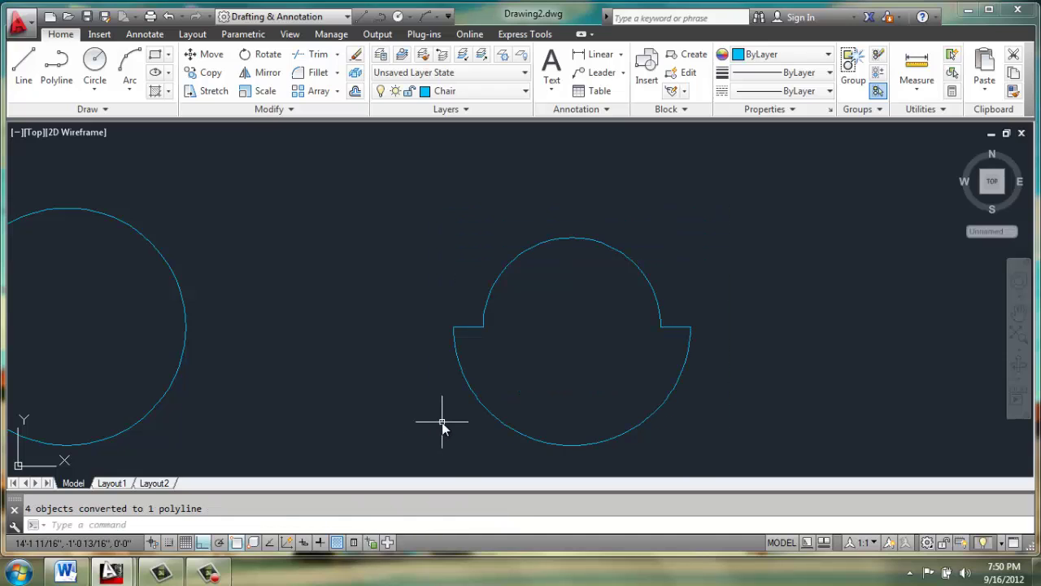
Step: Copy the stepped polyline from its bottom quadrant to directly above the original
{"action": "type", "text": "co"}
{"action": "key", "text": "Return"}
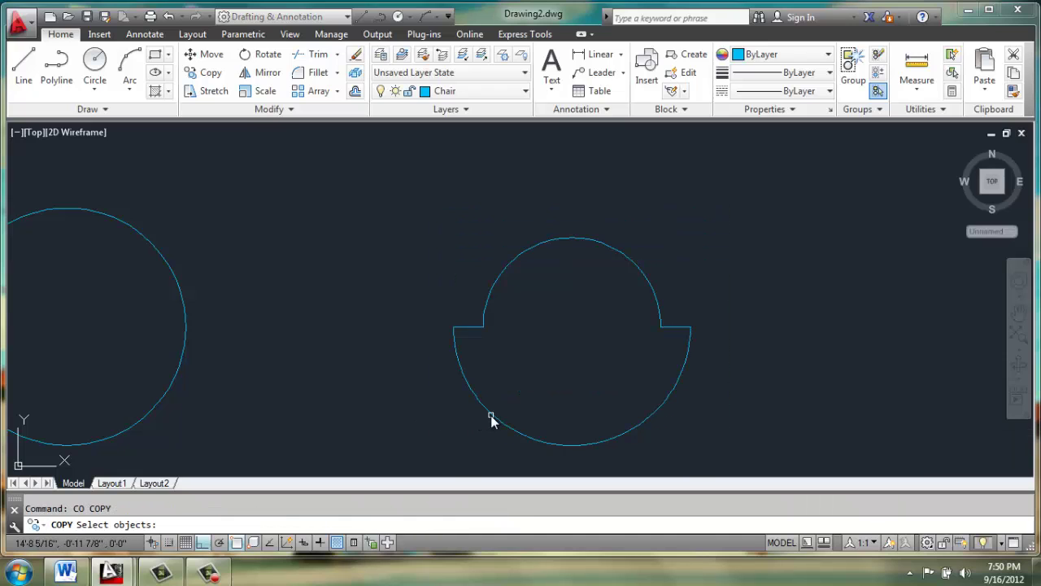
{"action": "left_click", "coordinate": [490, 414]}
{"action": "key", "text": "Return"}
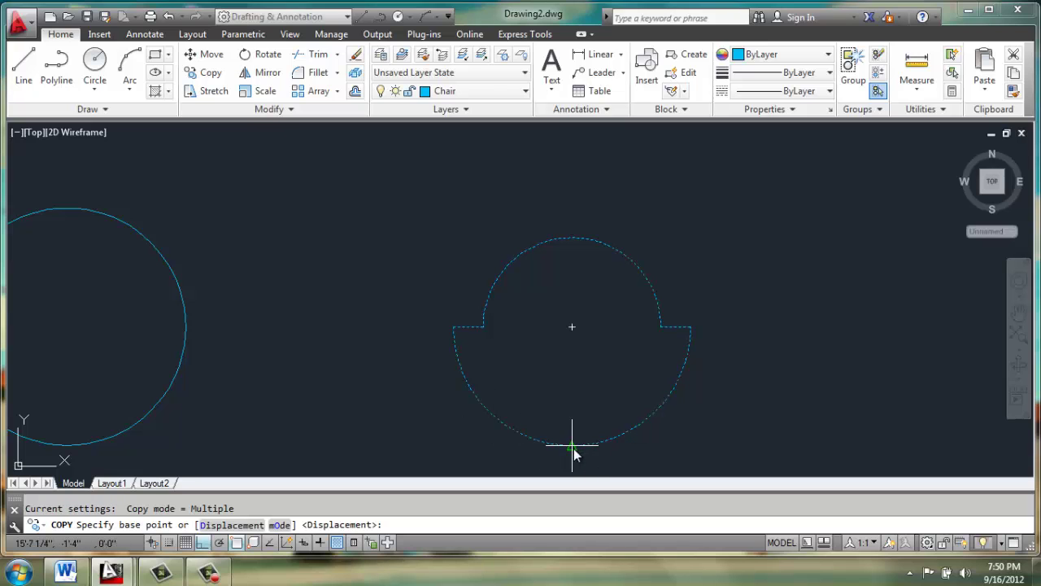
{"action": "left_click", "coordinate": [571, 445]}
{"action": "left_click", "coordinate": [570, 233]}
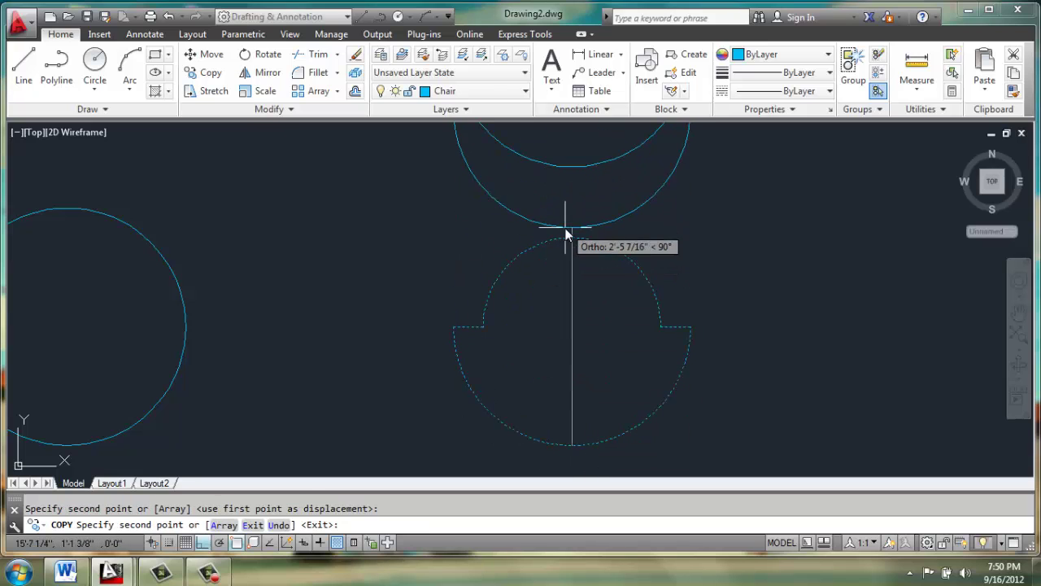
{"action": "scroll", "coordinate": [567, 235], "scroll_direction": "down", "scroll_amount": 2}
{"action": "key", "text": "Escape"}
{"action": "scroll", "coordinate": [495, 225], "scroll_direction": "down", "scroll_amount": 3}
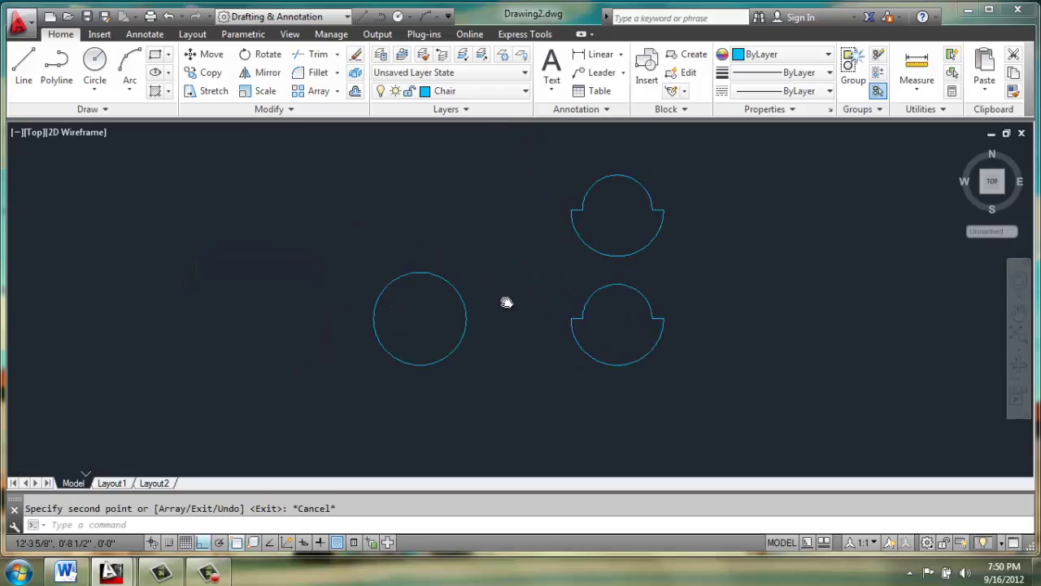
{"action": "middle_click_drag", "start_coordinate": [507, 301], "coordinate": [506, 303]}
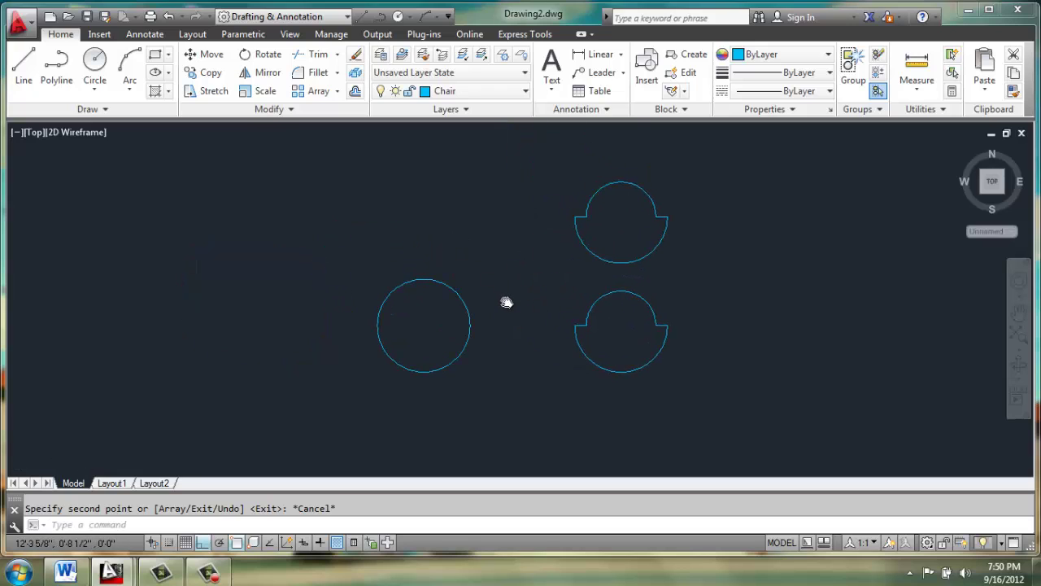
Step: Switch to SW Isometric view and extrude the plain circle 29 units
{"action": "left_click", "coordinate": [32, 133]}
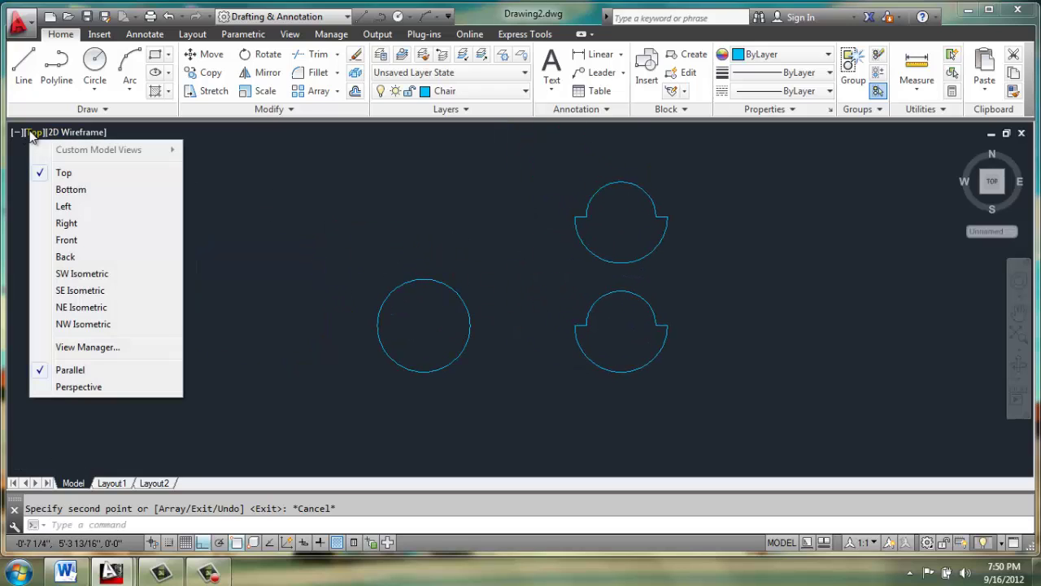
{"action": "left_click", "coordinate": [81, 274]}
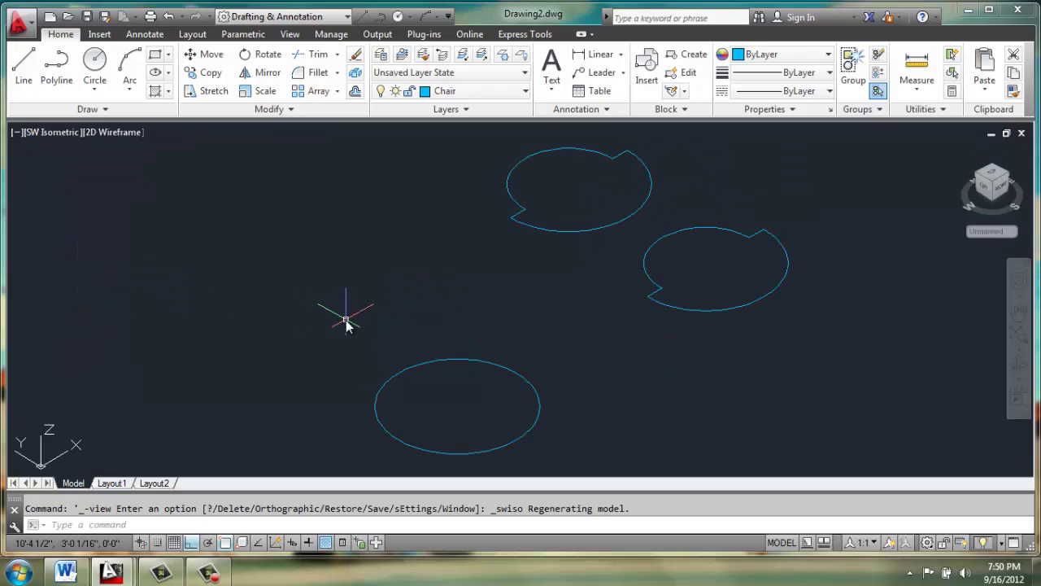
{"action": "type", "text": "ext"}
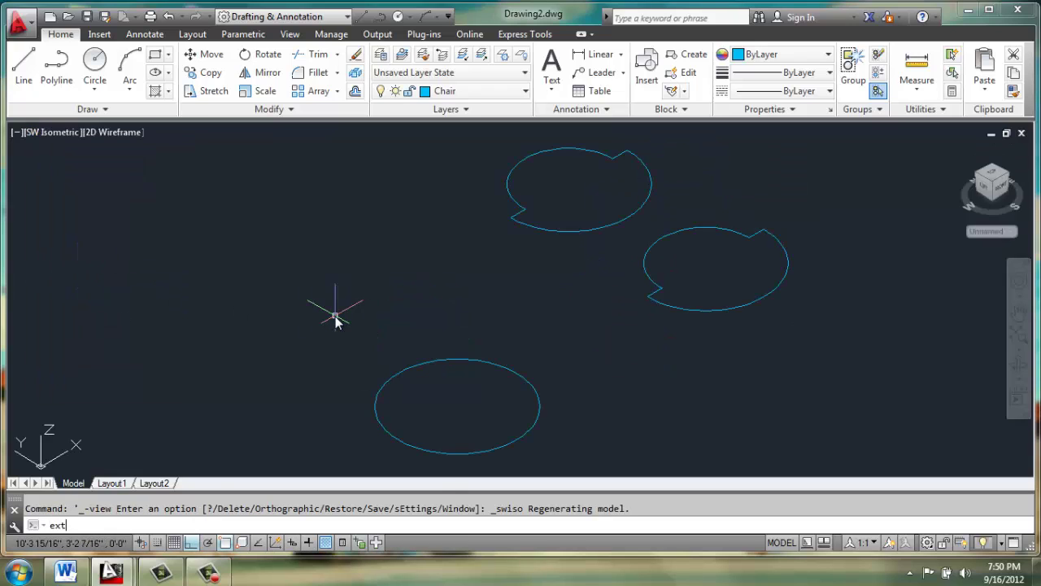
{"action": "key", "text": "Return"}
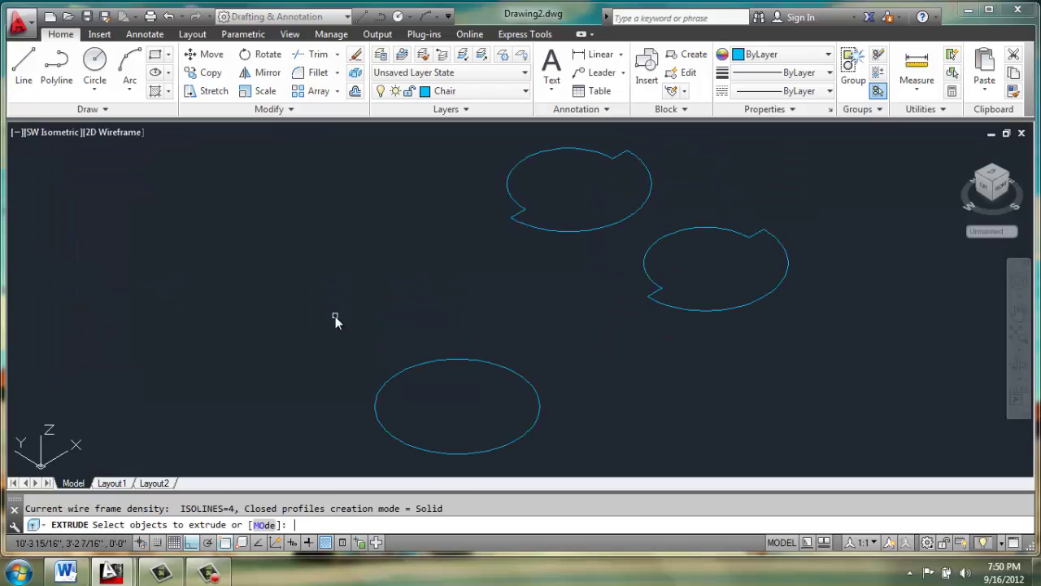
{"action": "left_click", "coordinate": [412, 368]}
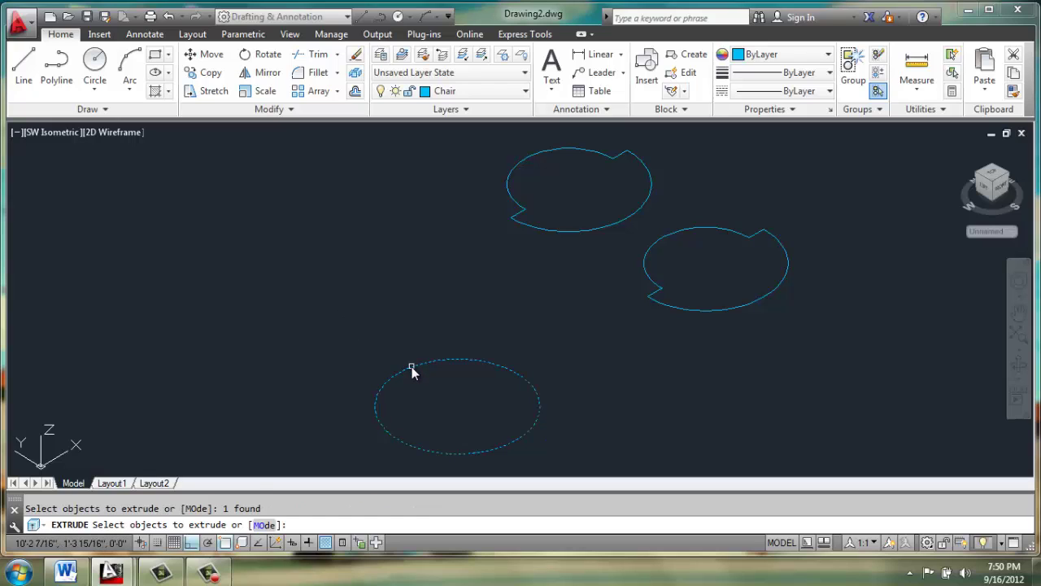
{"action": "key", "text": "Return"}
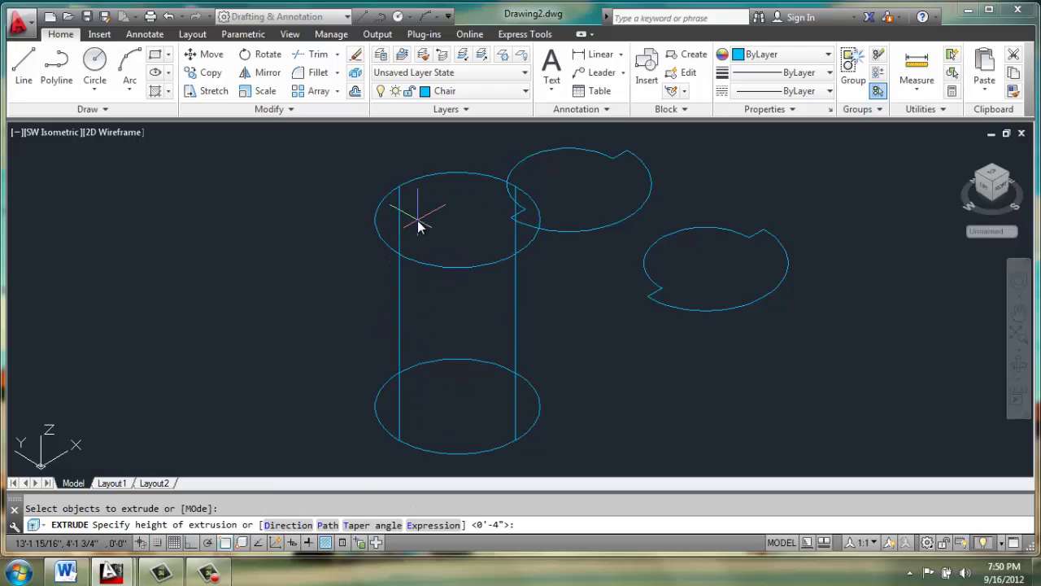
{"action": "type", "text": "29"}
{"action": "key", "text": "Return"}
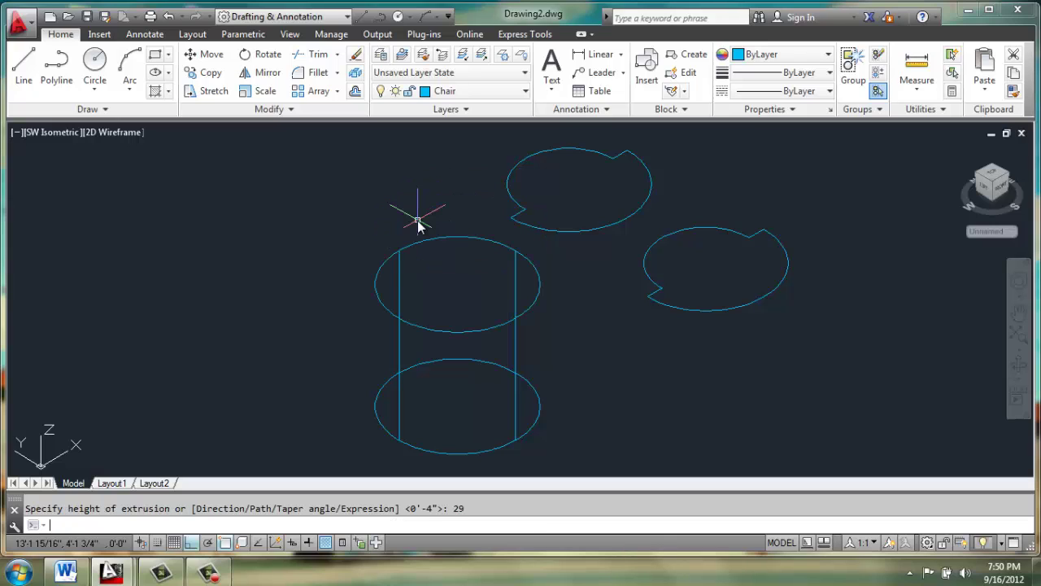
Step: Extrude the upper stepped outline 16 units
{"action": "type", "text": "ext"}
{"action": "key", "text": "Return"}
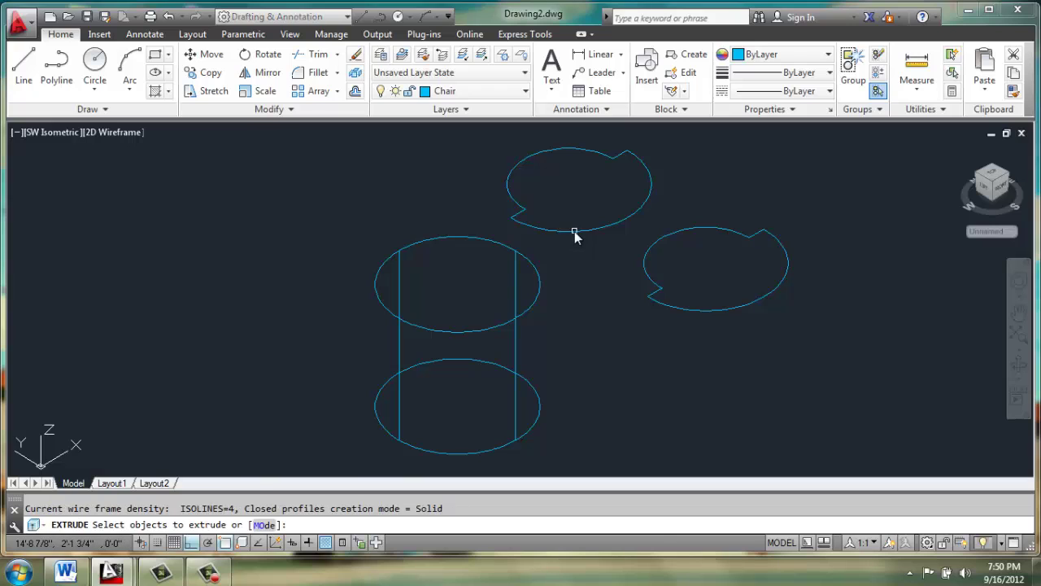
{"action": "left_click", "coordinate": [574, 232]}
{"action": "key", "text": "Return"}
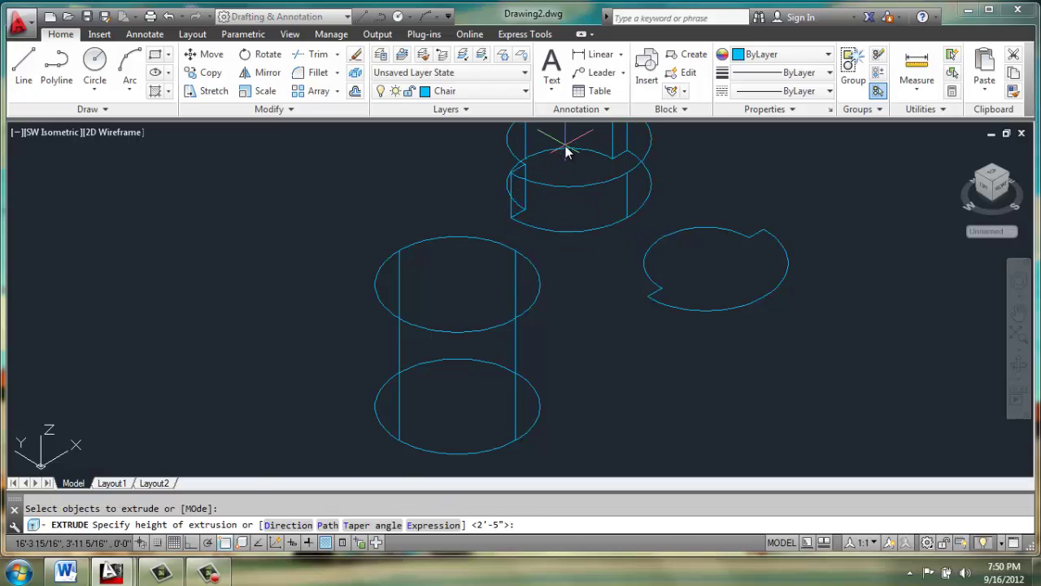
{"action": "type", "text": "16"}
{"action": "key", "text": "Return"}
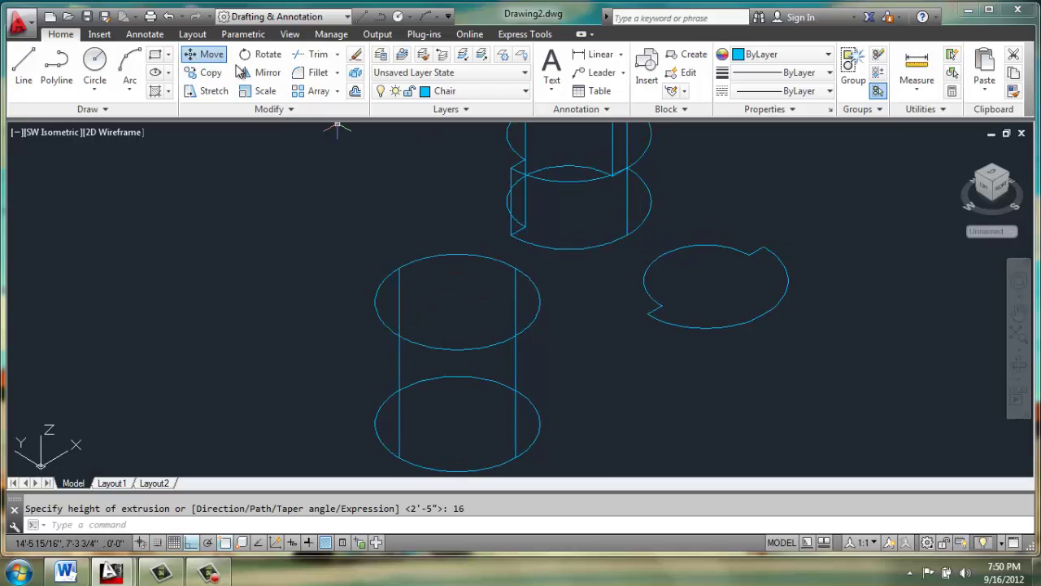
Step: Move the stepped solid down onto the cylinder's base
{"action": "left_click", "coordinate": [204, 55]}
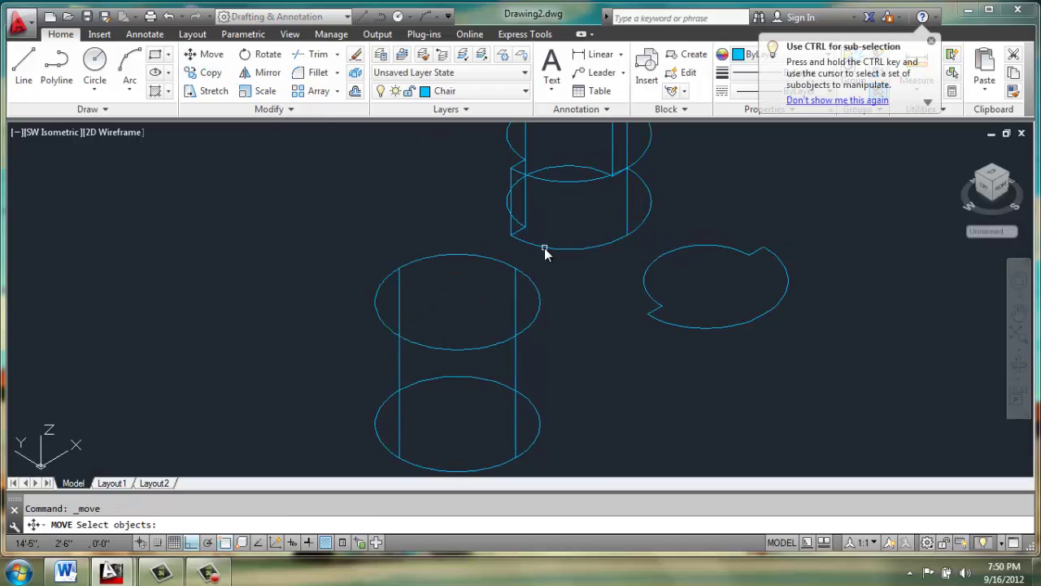
{"action": "left_click", "coordinate": [544, 247]}
{"action": "key", "text": "Return"}
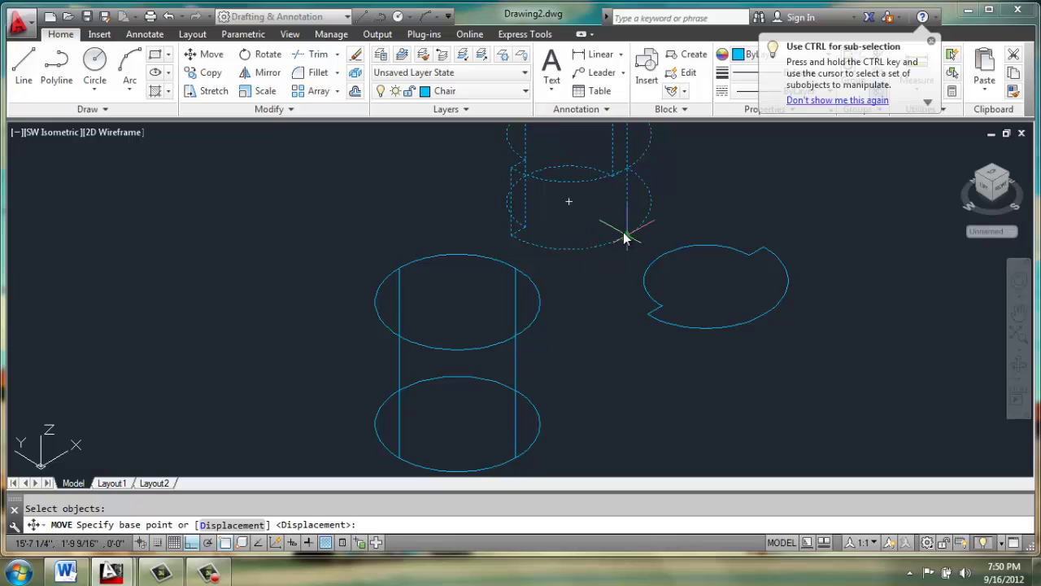
{"action": "left_click", "coordinate": [627, 235]}
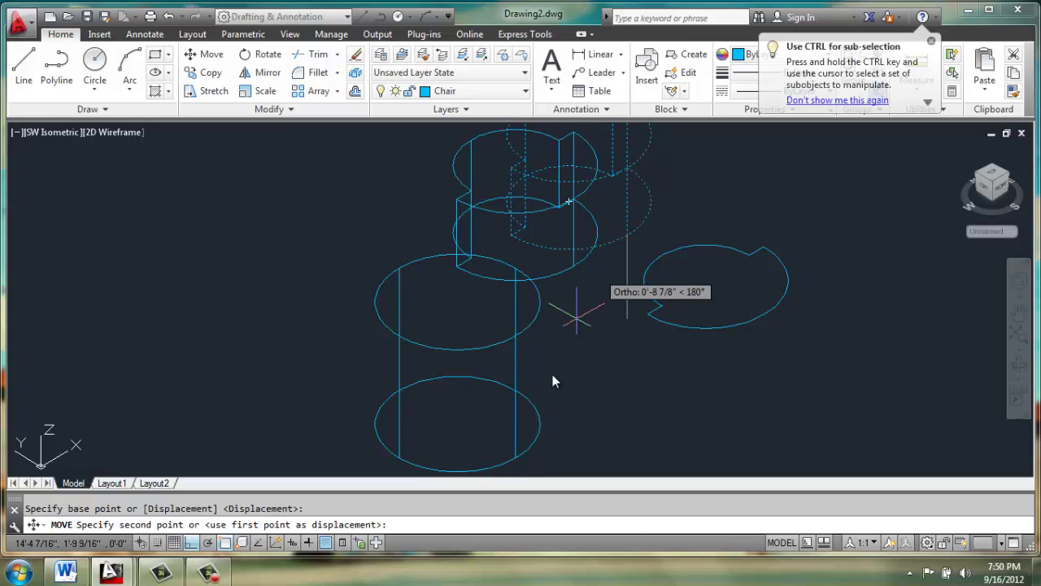
{"action": "left_click", "coordinate": [516, 453]}
{"action": "middle_click_drag", "start_coordinate": [512, 436], "coordinate": [516, 377]}
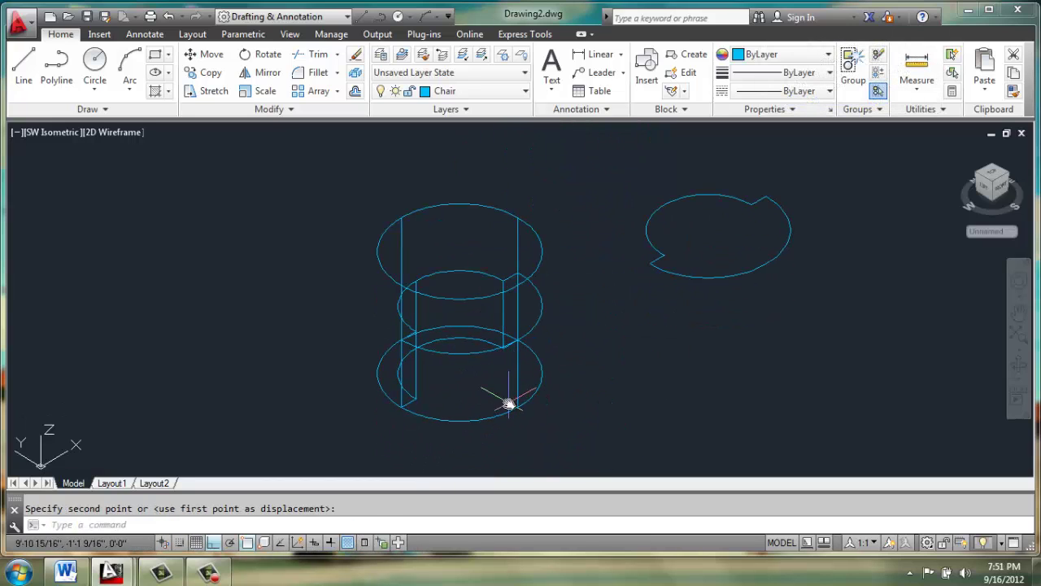
{"action": "scroll", "coordinate": [553, 338], "scroll_direction": "up", "scroll_amount": 2}
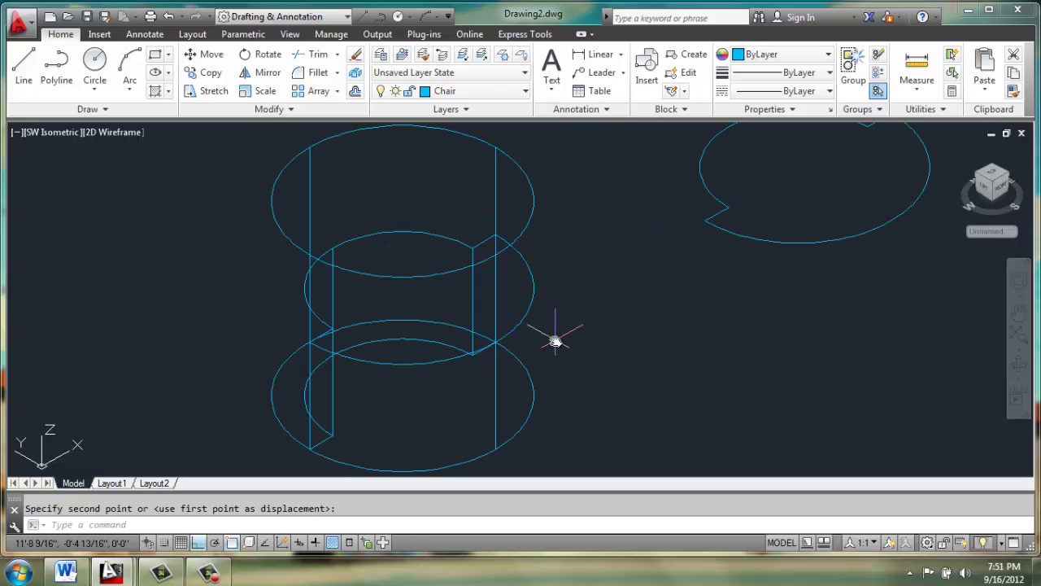
Step: Raise the stepped solid 13 units so its top is flush with the cylinder
{"action": "type", "text": "m"}
{"action": "key", "text": "Return"}
{"action": "left_click", "coordinate": [521, 323]}
{"action": "key", "text": "Return"}
{"action": "left_click", "coordinate": [499, 343]}
{"action": "type", "text": "13"}
{"action": "key", "text": "Return"}
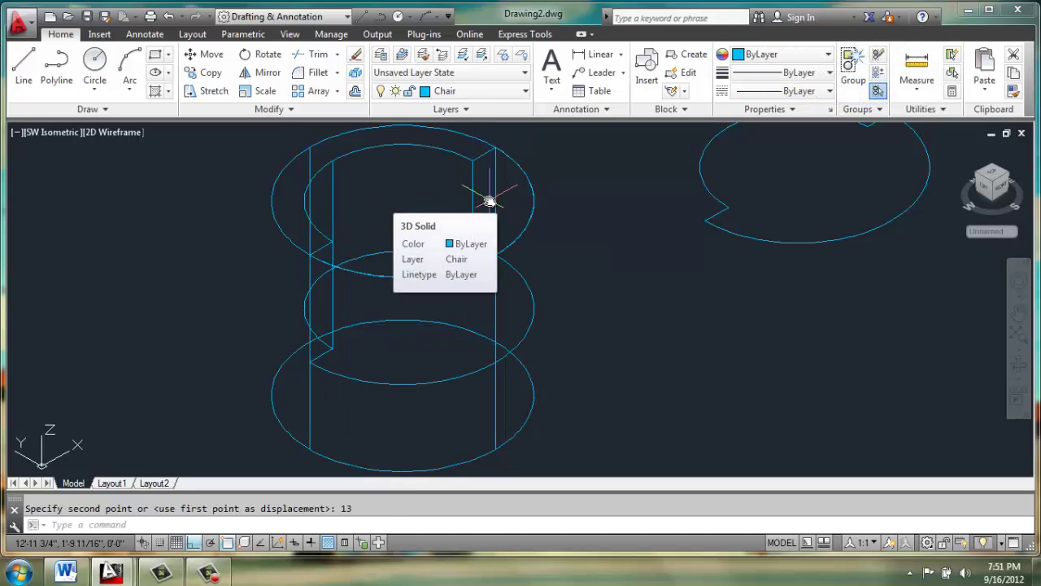
Step: Subtract the stepped solid from the 29-high cylinder
{"action": "type", "text": "subtract"}
{"action": "key", "text": "Return"}
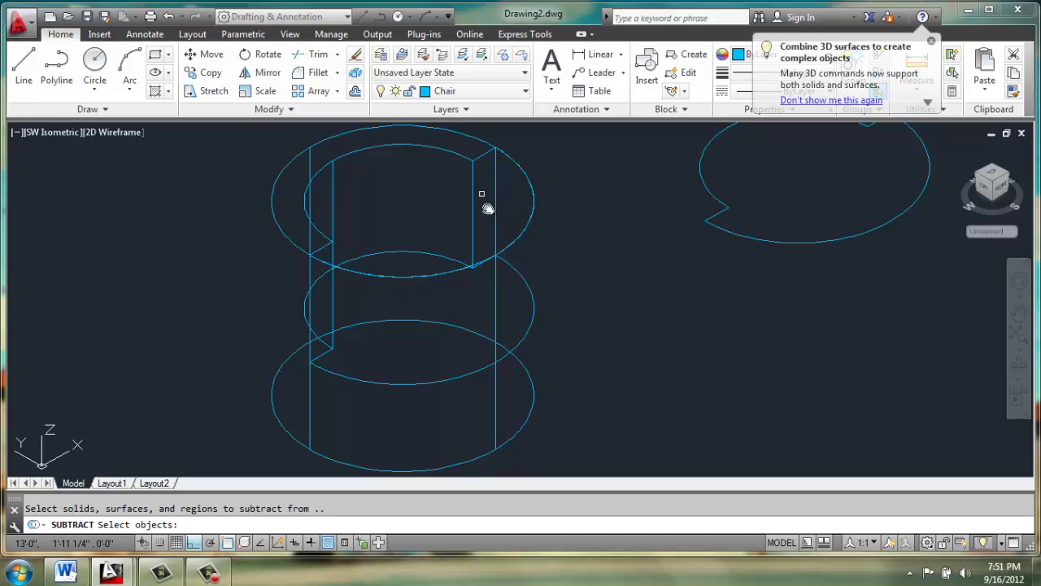
{"action": "left_click", "coordinate": [533, 397]}
{"action": "key", "text": "Return"}
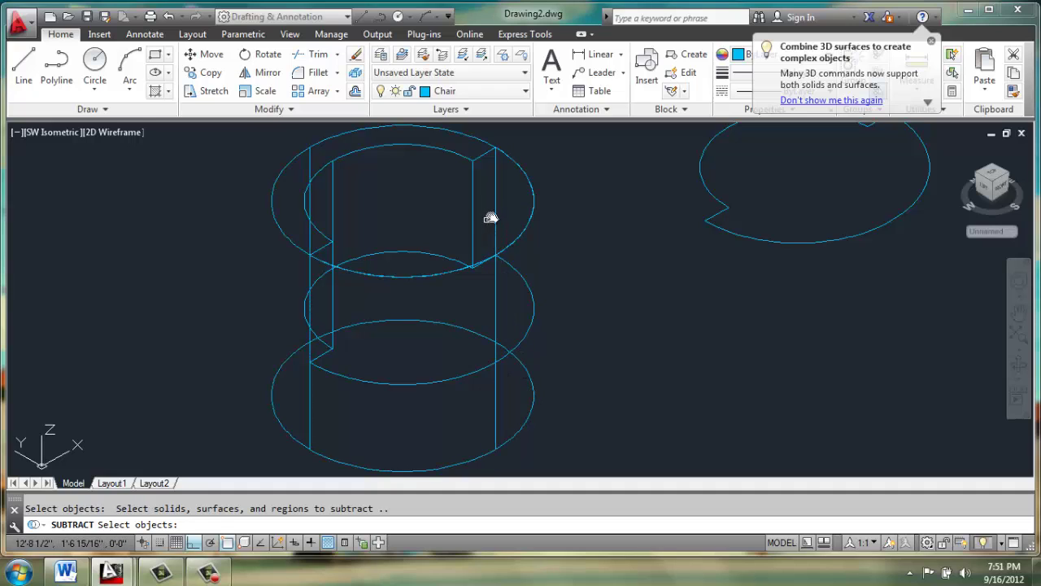
{"action": "left_click", "coordinate": [532, 293]}
{"action": "key", "text": "Return"}
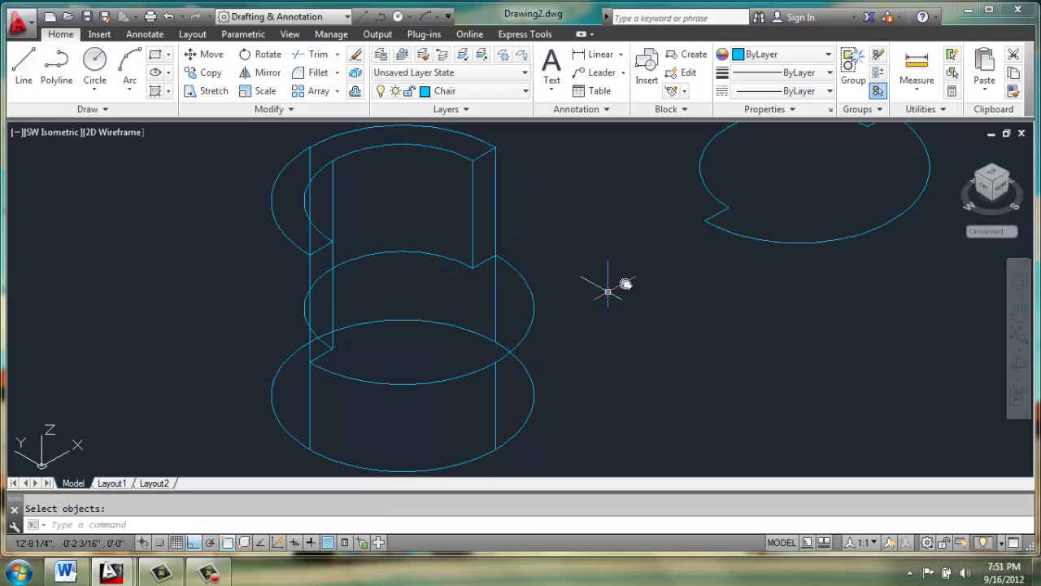
Step: Apply Conceptual shading to the chair with SHADEMODE
{"action": "type", "text": "sha"}
{"action": "key", "text": "Return"}
{"action": "type", "text": "c"}
{"action": "key", "text": "Return"}
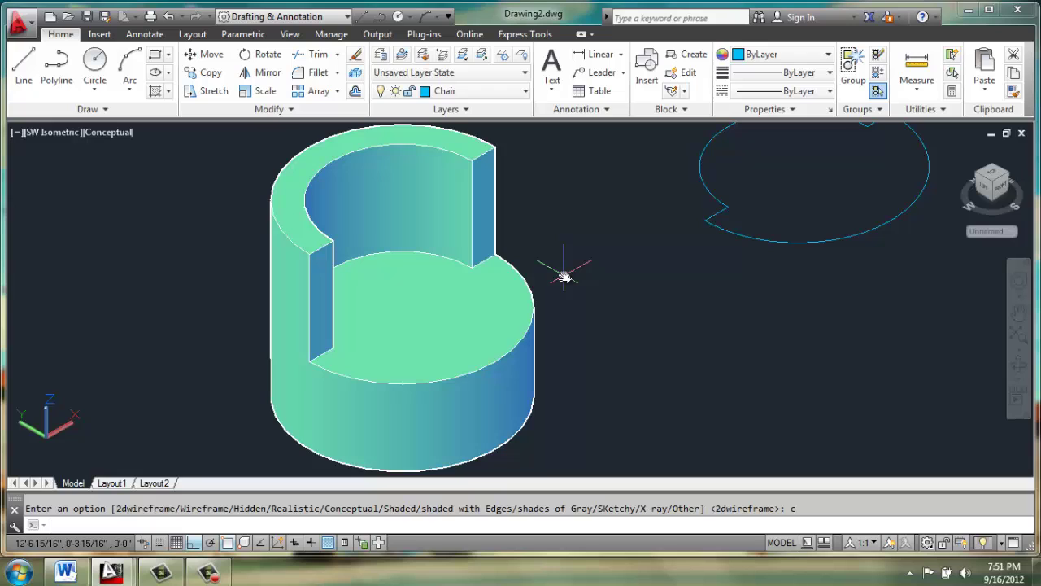
{"action": "middle_click_drag", "start_coordinate": [743, 239], "coordinate": [681, 276]}
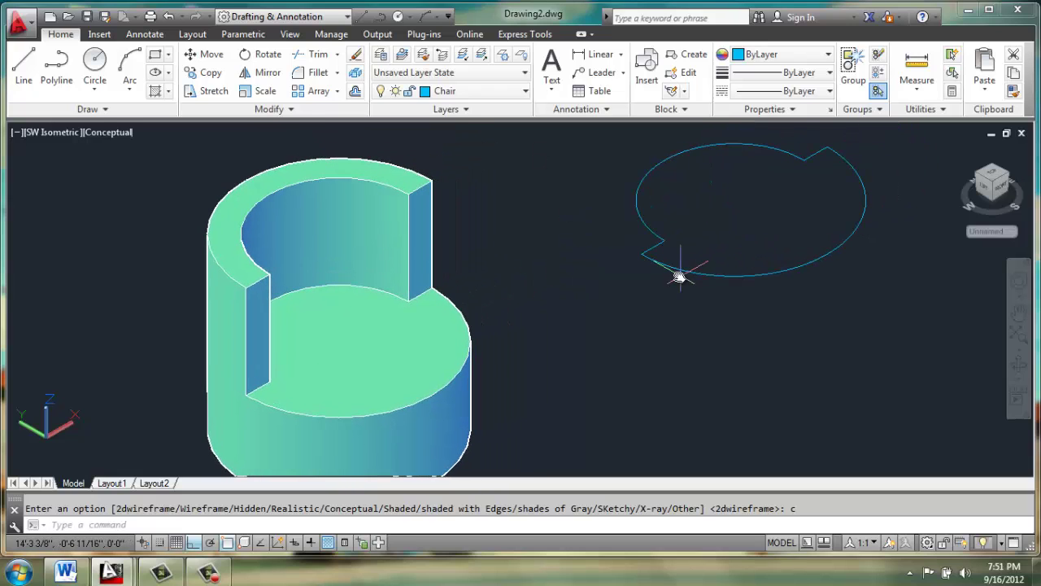
Step: Extrude the remaining stepped outline 4 units into the cushion slab
{"action": "type", "text": "ext"}
{"action": "key", "text": "Return"}
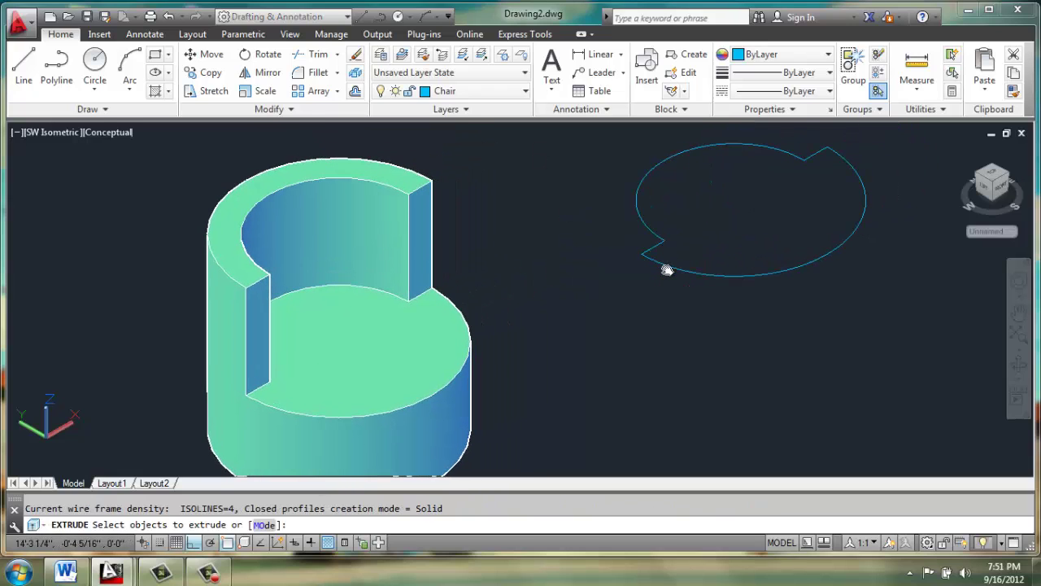
{"action": "left_click", "coordinate": [668, 270]}
{"action": "key", "text": "Return"}
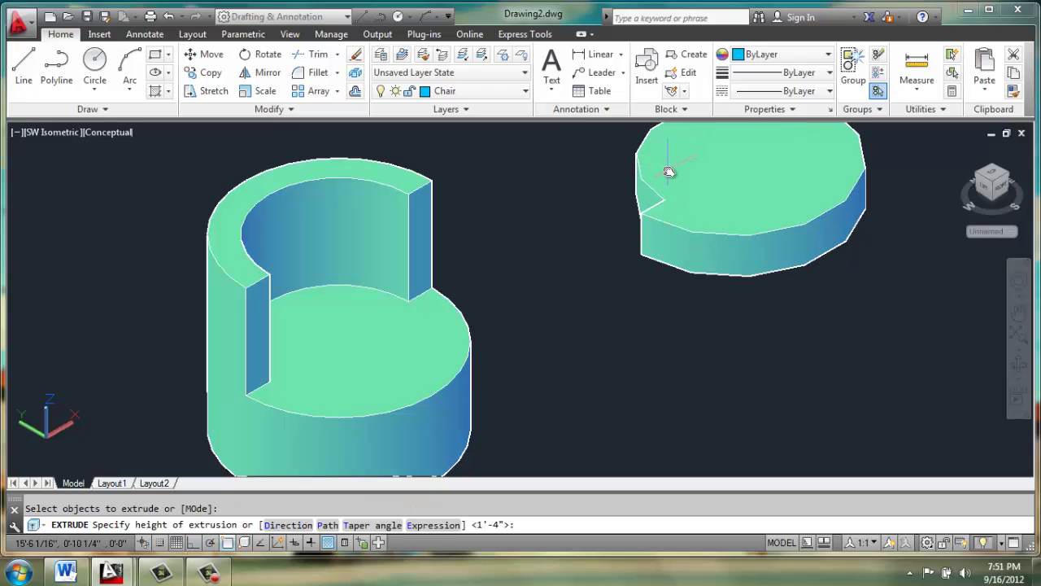
{"action": "key", "text": "Return"}
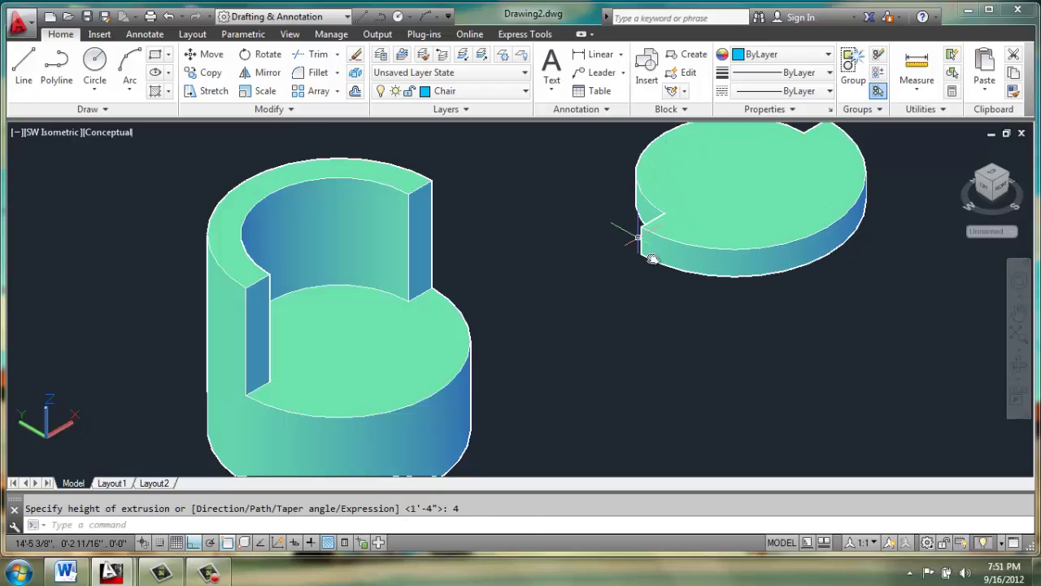
{"action": "scroll", "coordinate": [661, 244], "scroll_direction": "down", "scroll_amount": 3}
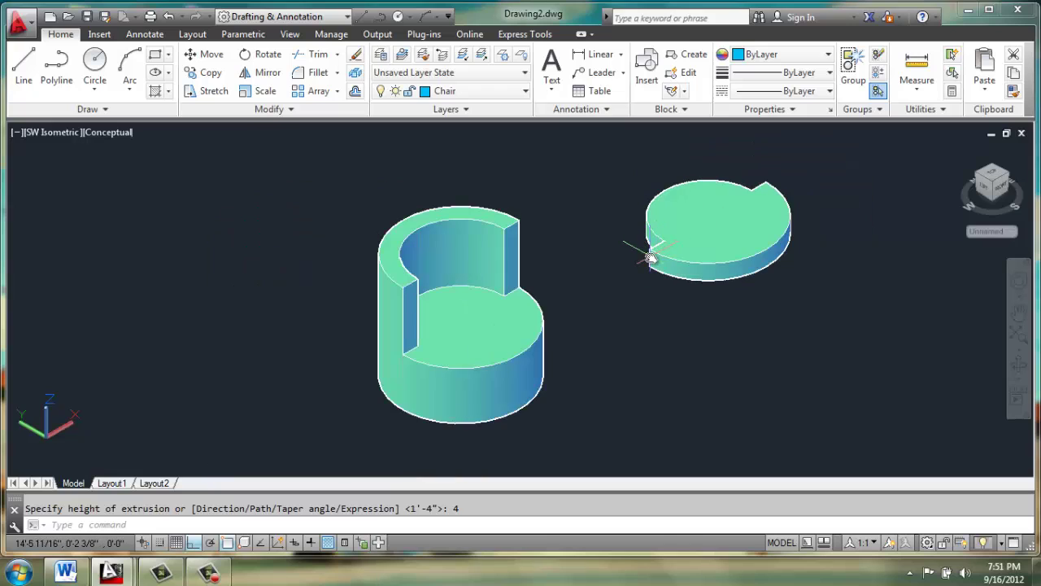
Step: Switch the visual style to 2D Wireframe with SHADEMODE
{"action": "type", "text": "sha"}
{"action": "key", "text": "Return"}
{"action": "type", "text": "2"}
{"action": "key", "text": "Return"}
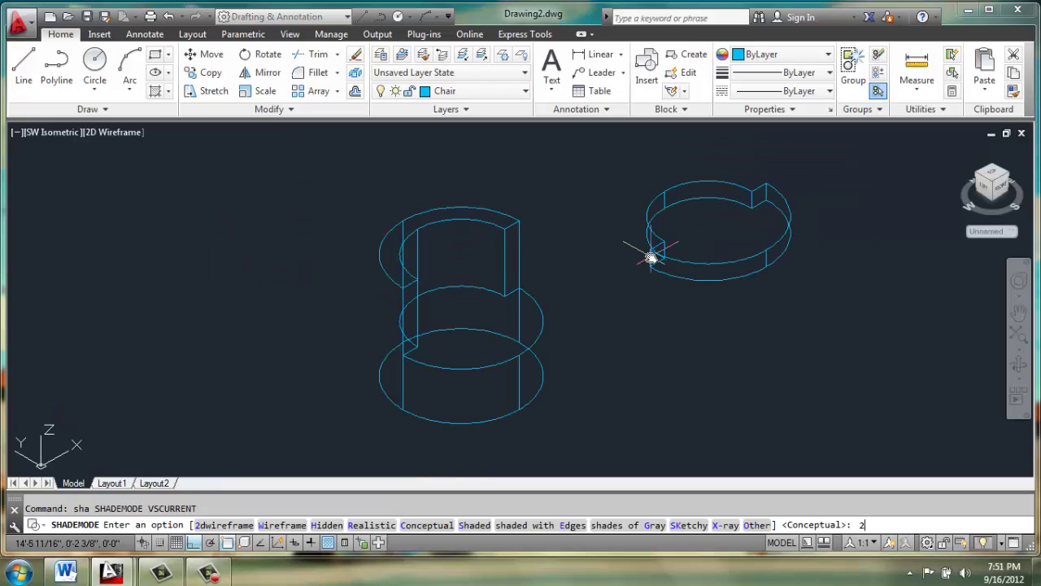
{"action": "scroll", "coordinate": [624, 329], "scroll_direction": "up", "scroll_amount": 2}
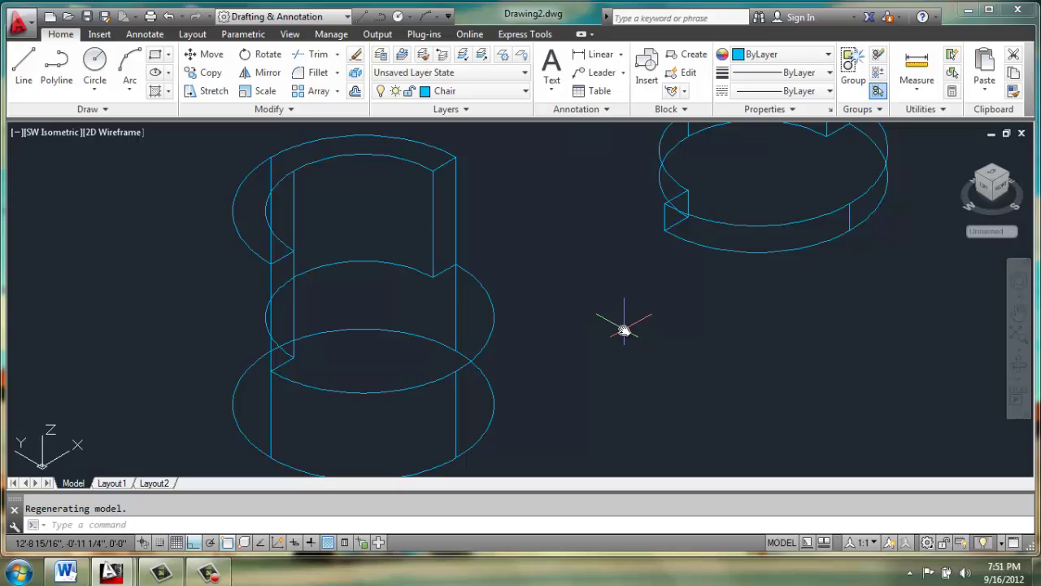
Step: Fillet the chair's top edges, outer top arc and vertical edges with radius 1
{"action": "type", "text": "f"}
{"action": "key", "text": "Return"}
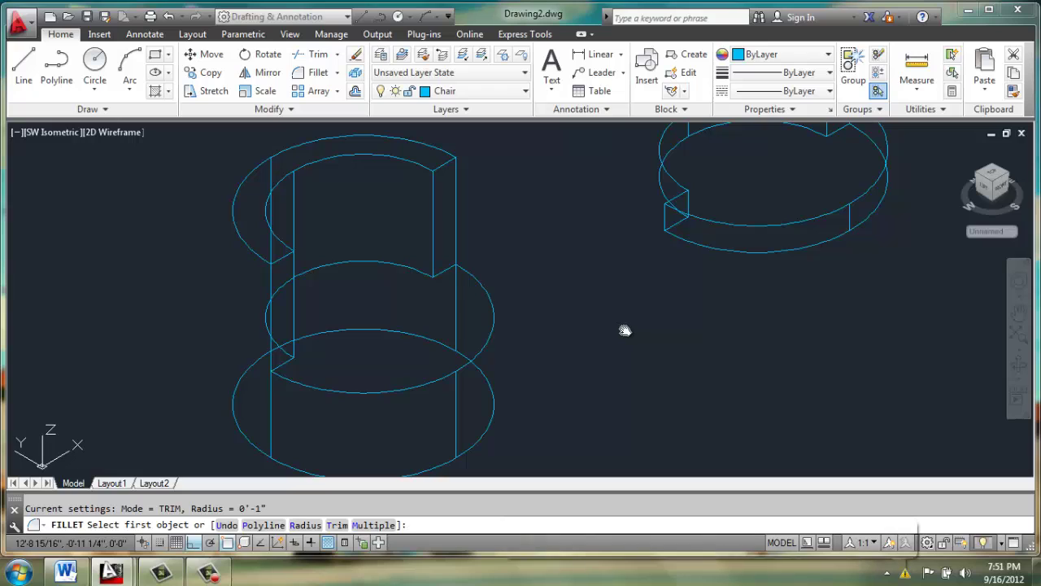
{"action": "type", "text": "r"}
{"action": "key", "text": "Return"}
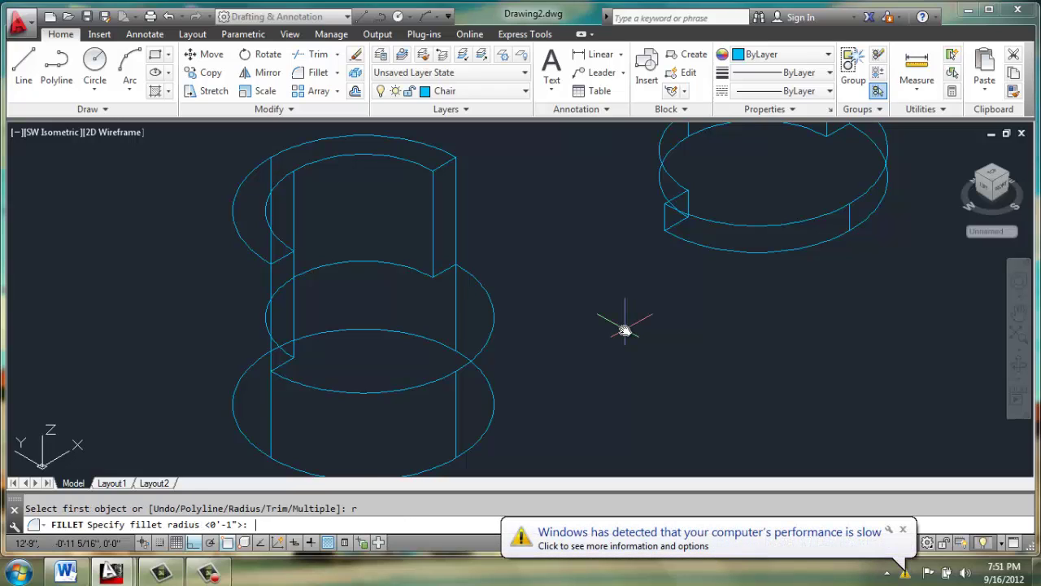
{"action": "type", "text": "1"}
{"action": "key", "text": "Return"}
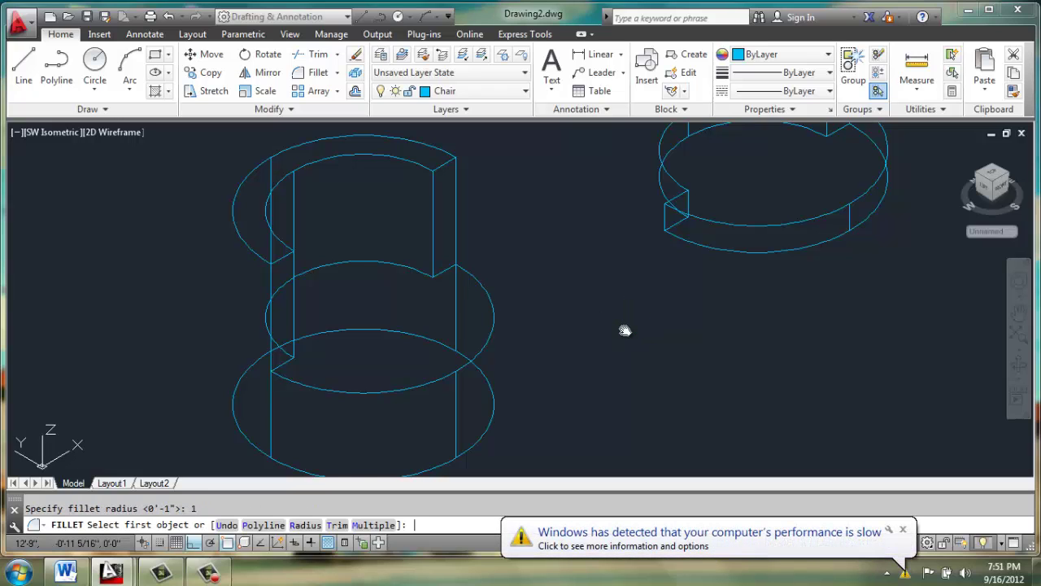
{"action": "left_click", "coordinate": [420, 162]}
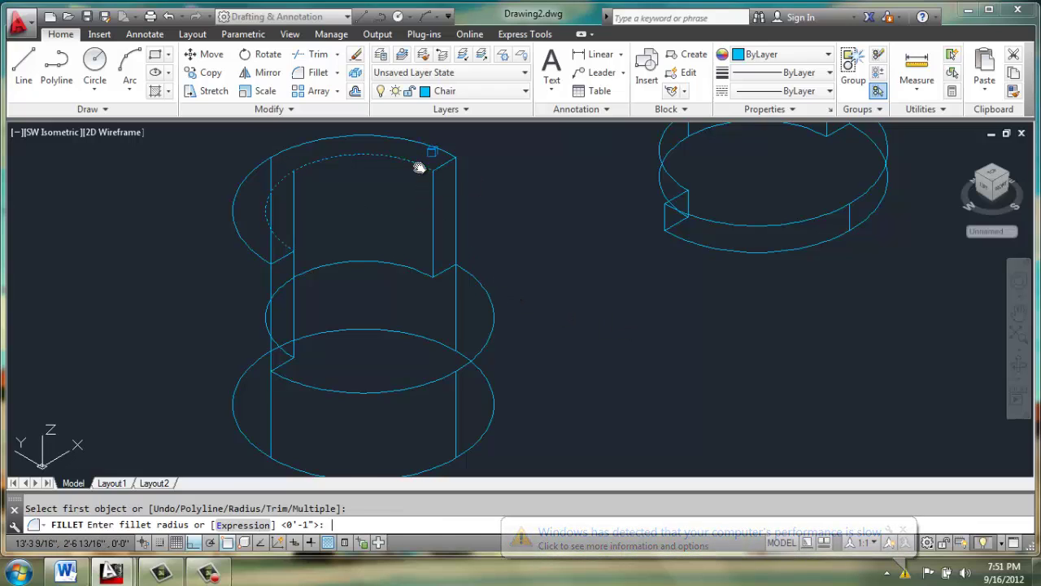
{"action": "key", "text": "Return"}
{"action": "left_click", "coordinate": [444, 155]}
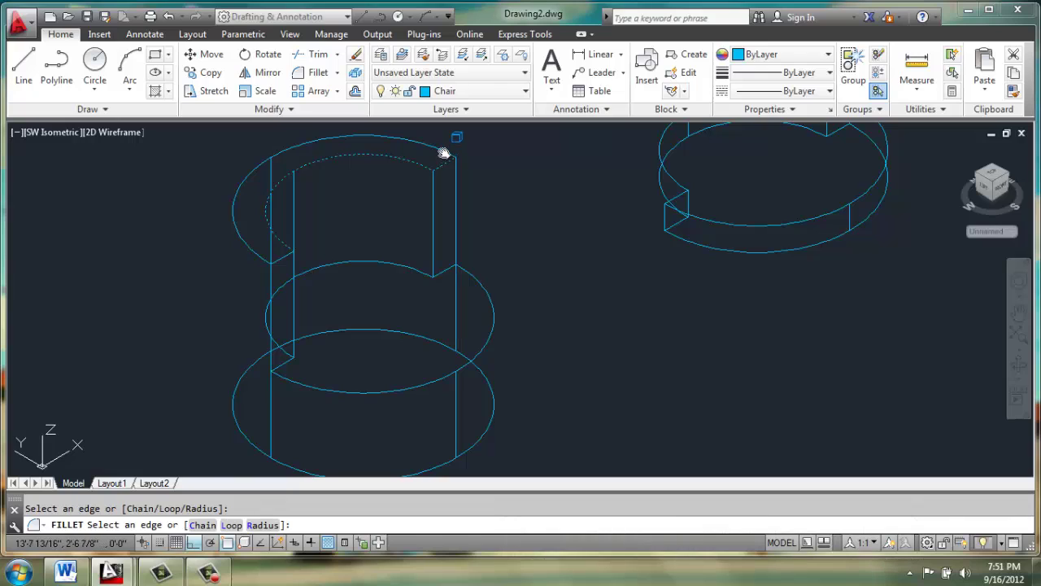
{"action": "left_click", "coordinate": [281, 255]}
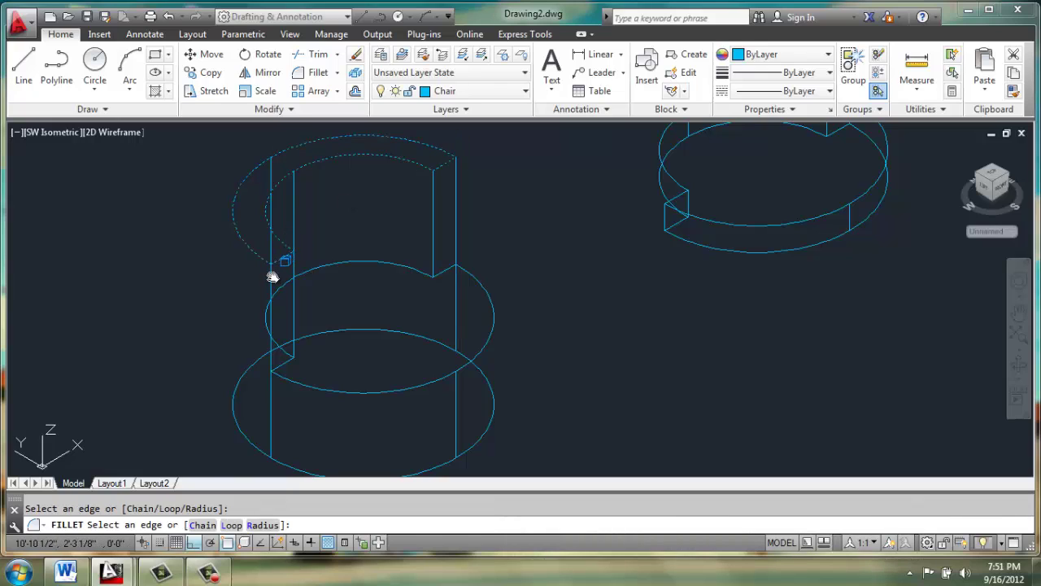
{"action": "left_click", "coordinate": [293, 258]}
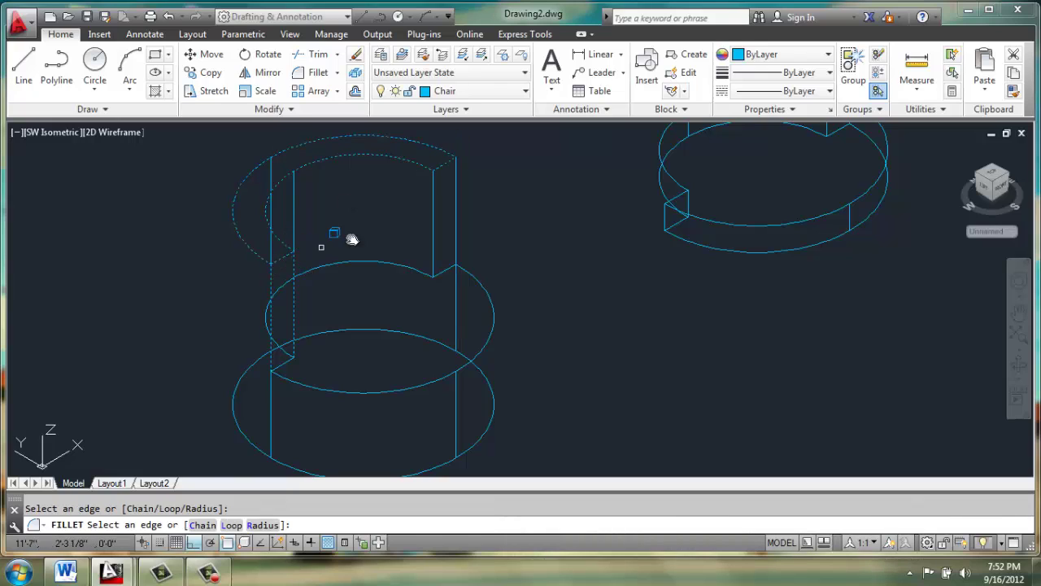
{"action": "left_click", "coordinate": [456, 217]}
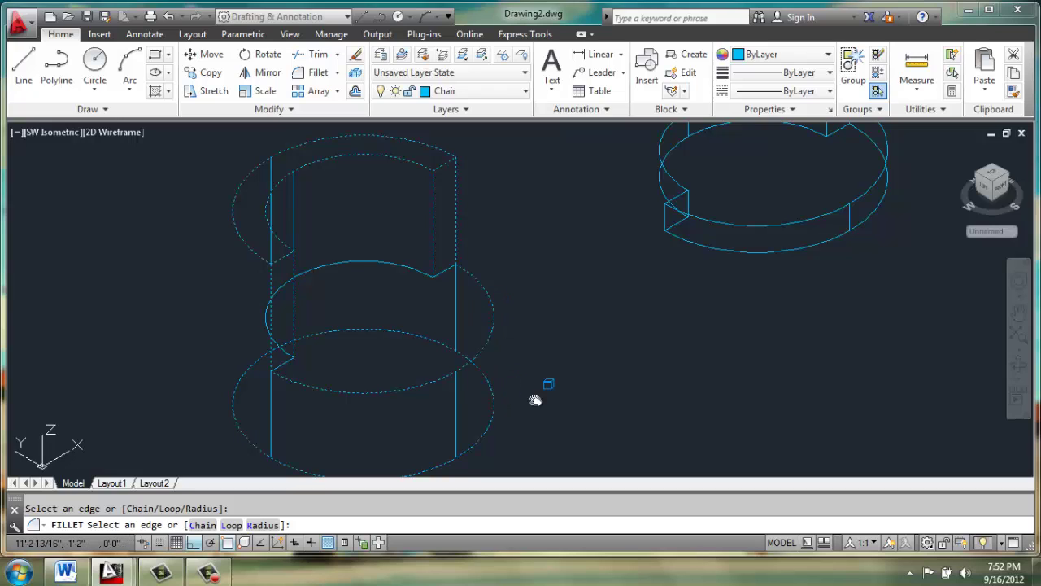
{"action": "key", "text": "Return"}
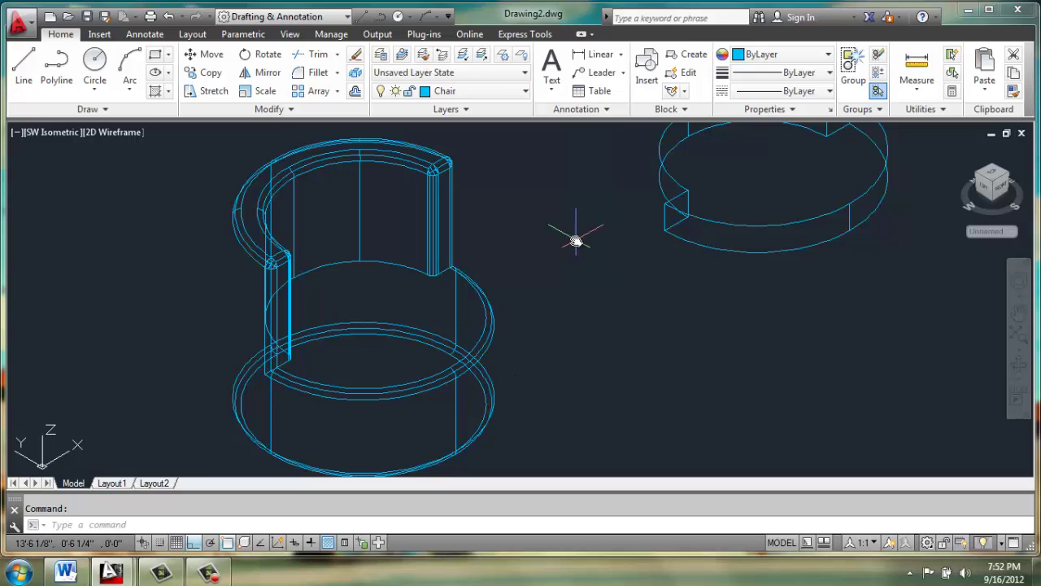
{"action": "mouse_move", "coordinate": [580, 237]}
{"action": "middle_mouse_down"}
{"action": "mouse_move", "coordinate": [609, 253]}
{"action": "mouse_move", "coordinate": [587, 278]}
{"action": "middle_mouse_up"}
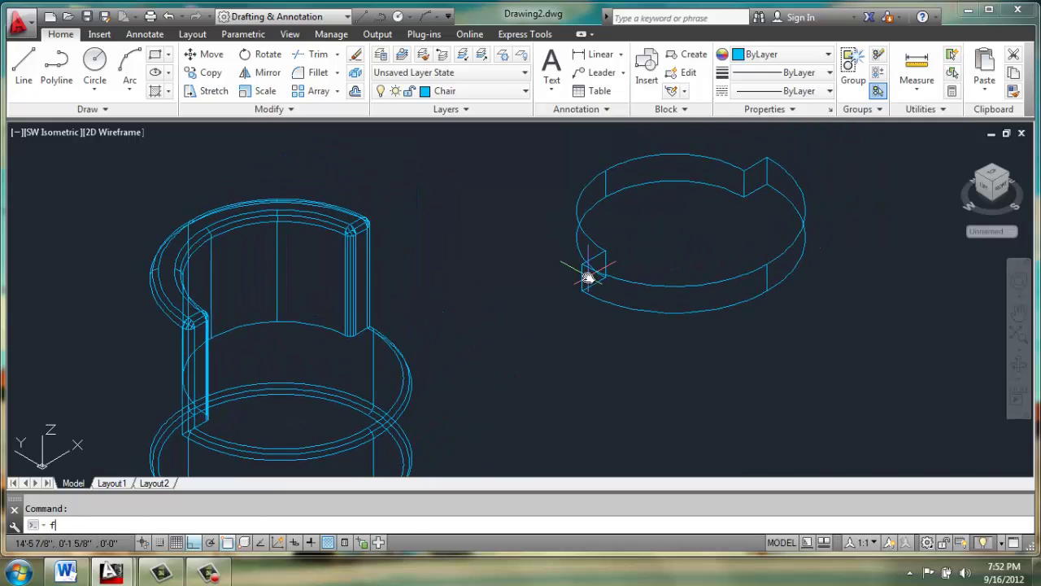
Step: Fillet nine edges of the notched cushion slab with a 1-unit radius
{"action": "key", "text": "Return"}
{"action": "key", "text": "Return"}
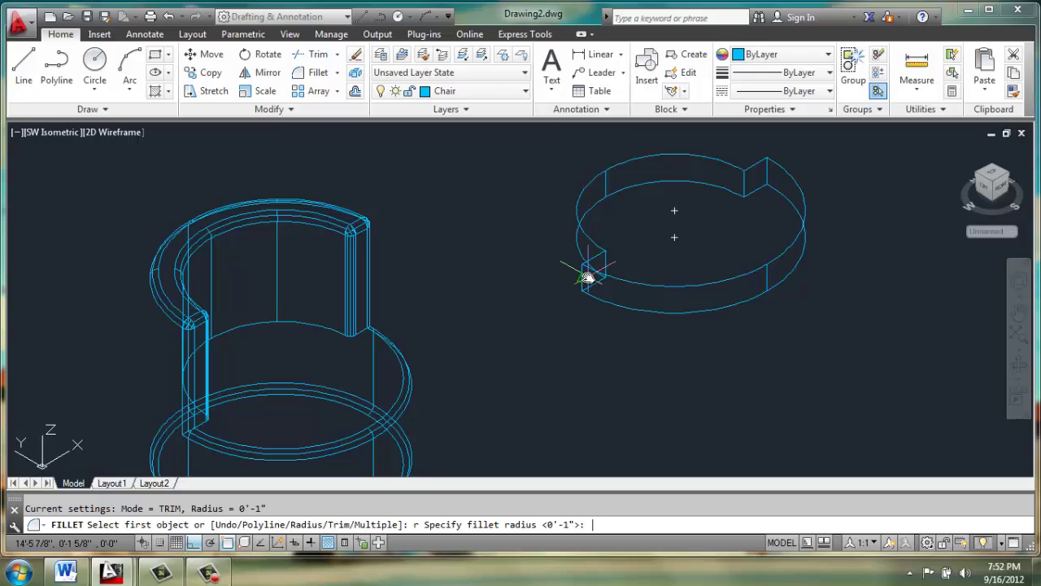
{"action": "key", "text": "Return"}
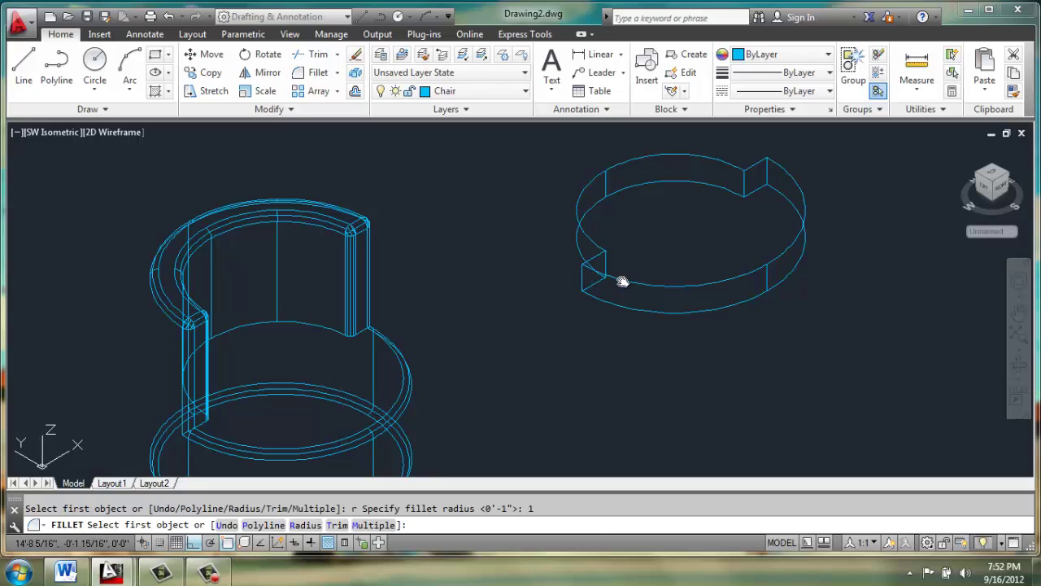
{"action": "left_click", "coordinate": [623, 281]}
{"action": "key", "text": "Return"}
{"action": "left_click", "coordinate": [599, 255]}
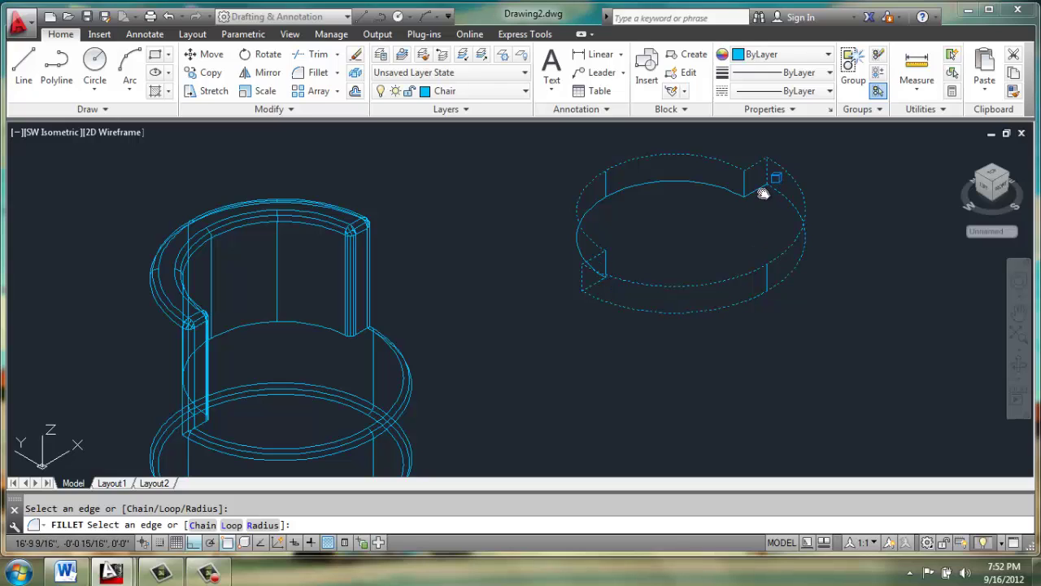
{"action": "key", "text": "Return"}
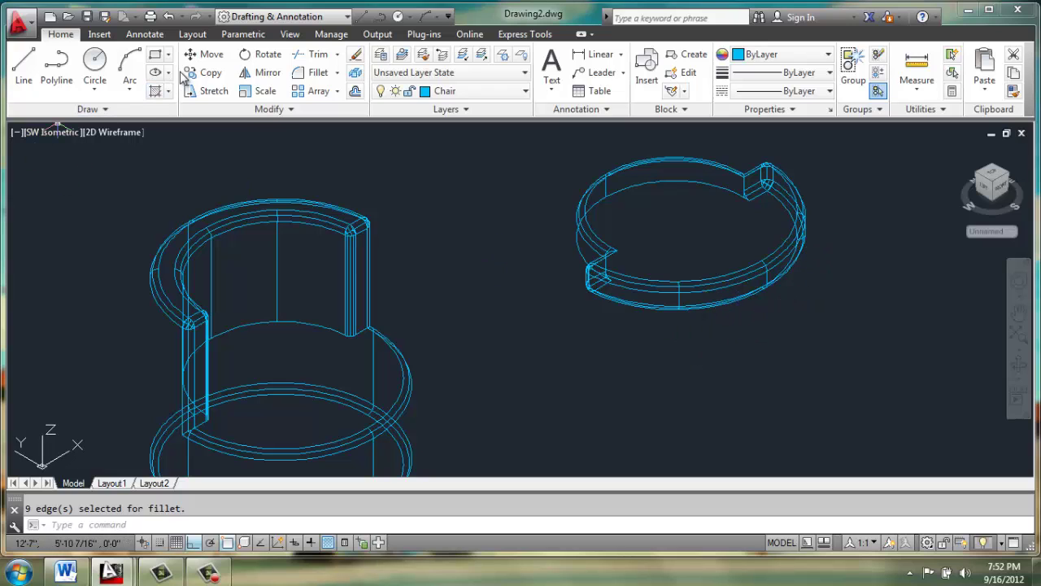
Step: Start a move (M) of the filleted cushion and pick its base point
{"action": "type", "text": "m"}
{"action": "key", "text": "Return"}
{"action": "left_click", "coordinate": [756, 275]}
{"action": "key", "text": "Return"}
{"action": "scroll", "coordinate": [763, 289], "scroll_direction": "up", "scroll_amount": 8}
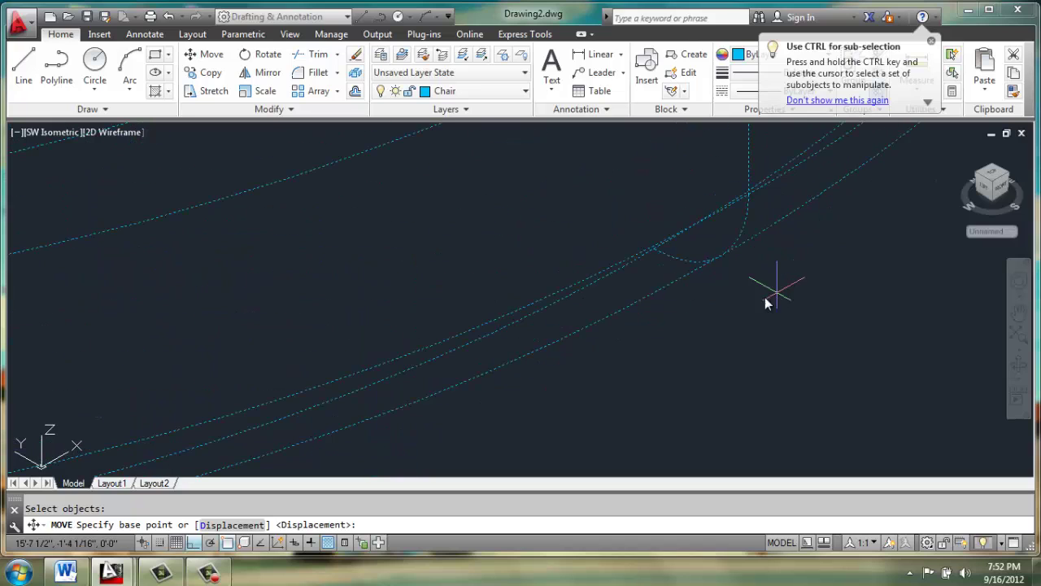
{"action": "left_click", "coordinate": [656, 251]}
Step: Drop the cushion at the seat's midpoint so it sits inside the chair
{"action": "scroll", "coordinate": [657, 250], "scroll_direction": "down", "scroll_amount": 8}
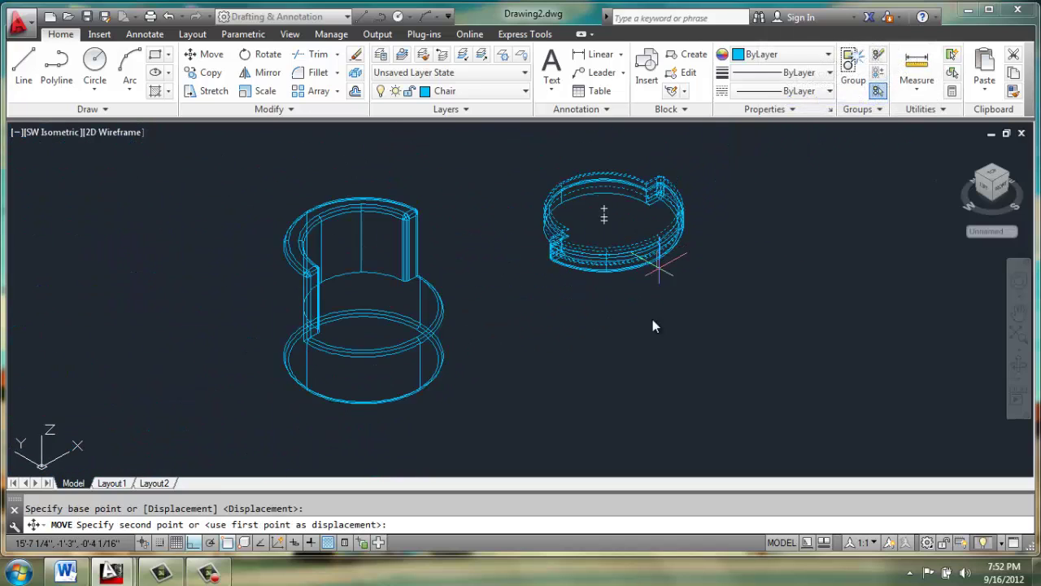
{"action": "scroll", "coordinate": [442, 414], "scroll_direction": "up", "scroll_amount": 8}
{"action": "middle_click_drag", "start_coordinate": [269, 185], "coordinate": [361, 291]}
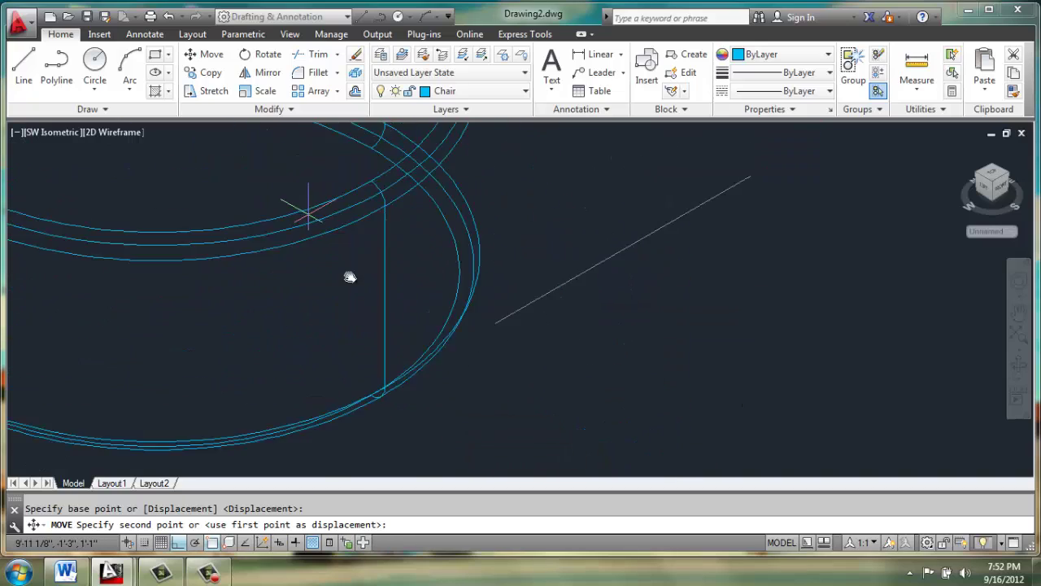
{"action": "scroll", "coordinate": [361, 291], "scroll_direction": "down", "scroll_amount": 6}
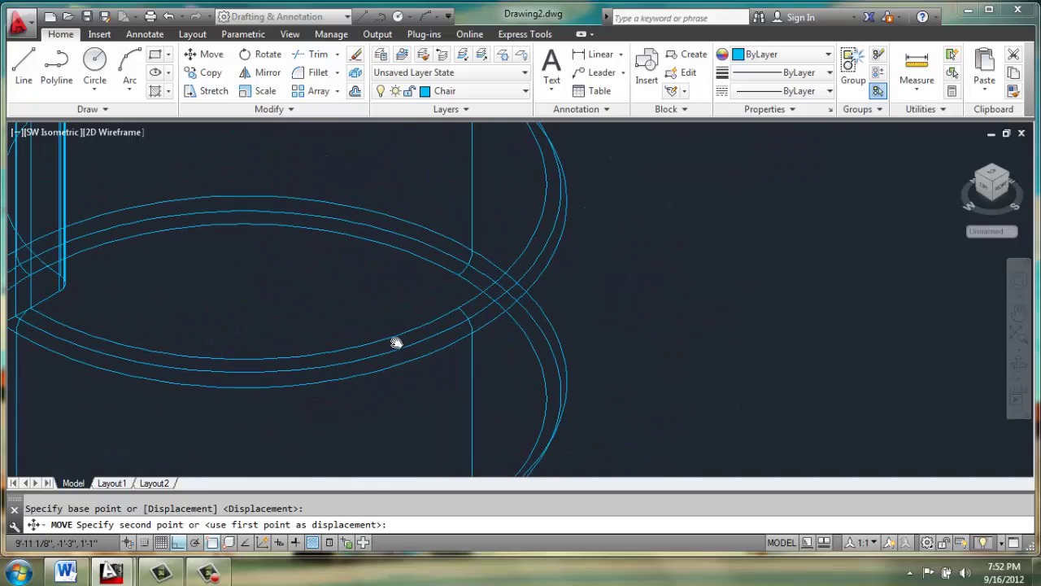
{"action": "left_click", "coordinate": [461, 304]}
{"action": "scroll", "coordinate": [602, 288], "scroll_direction": "down", "scroll_amount": 2}
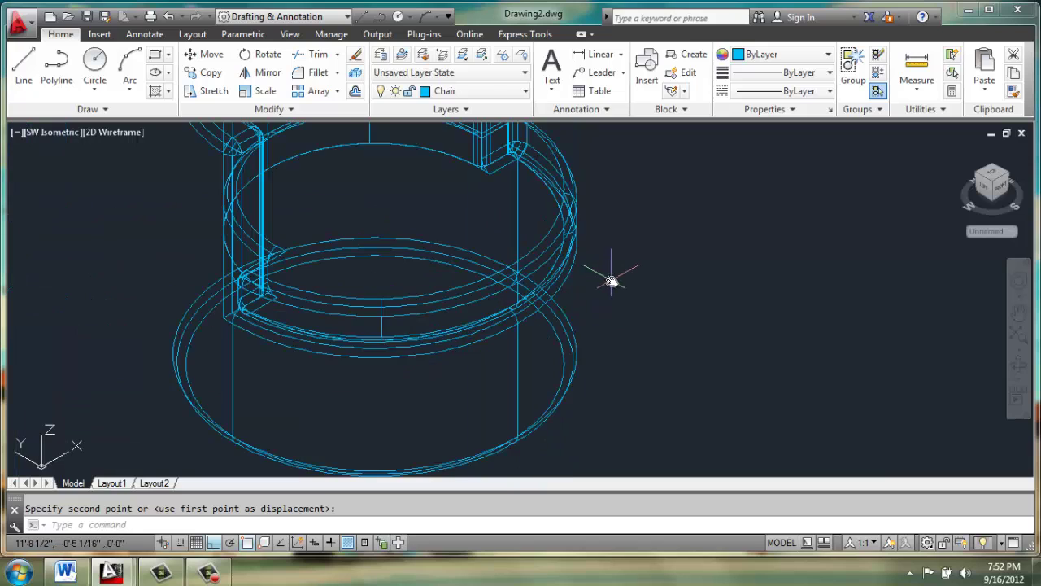
{"action": "scroll", "coordinate": [612, 280], "scroll_direction": "down", "scroll_amount": 2}
{"action": "middle_click_drag", "start_coordinate": [643, 244], "coordinate": [639, 304]}
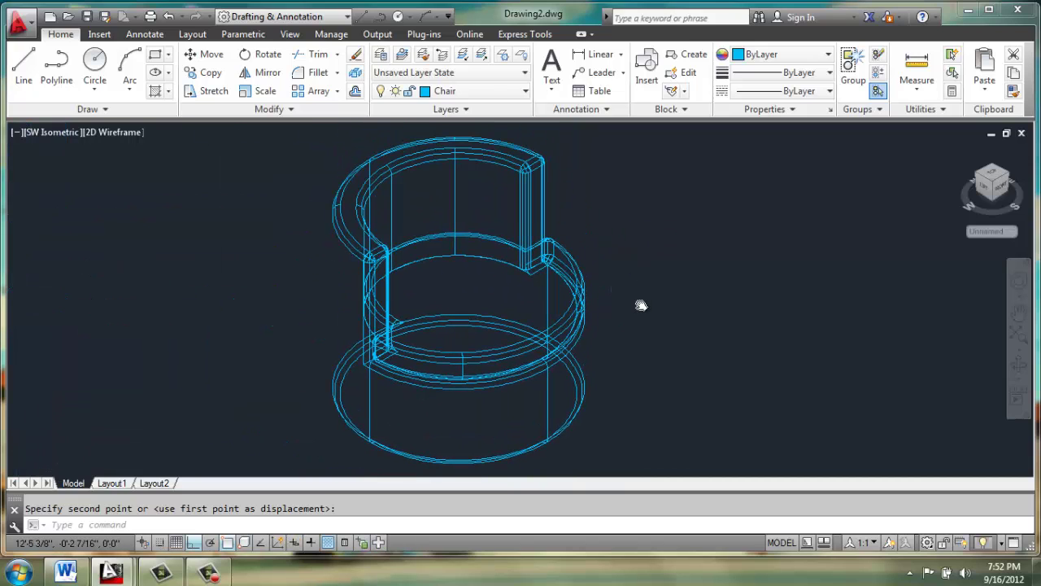
Step: Switch the viewport to the Shaded visual style and orbit around the chair
{"action": "left_click", "coordinate": [116, 132]}
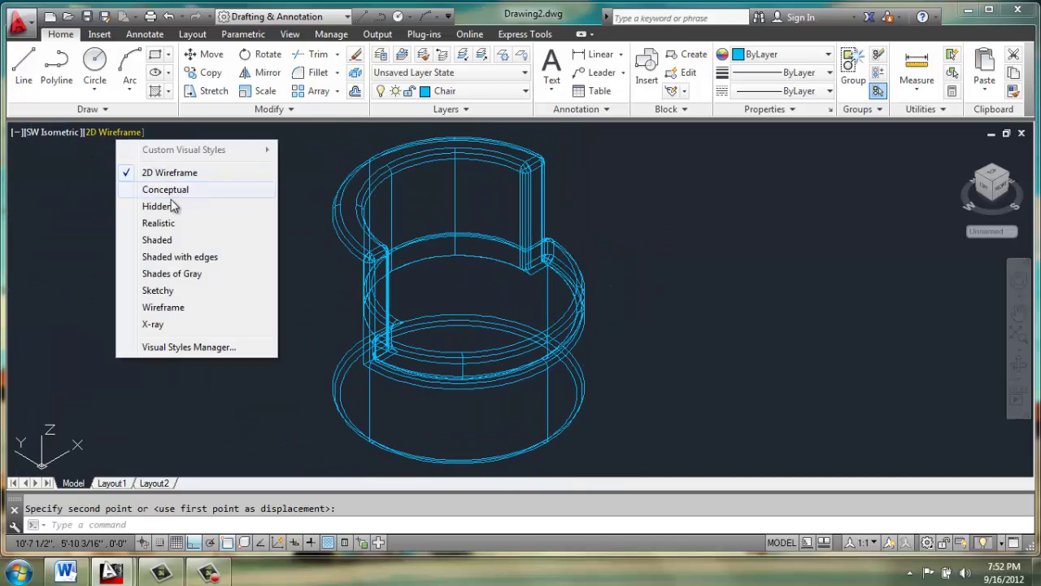
{"action": "left_click", "coordinate": [167, 242]}
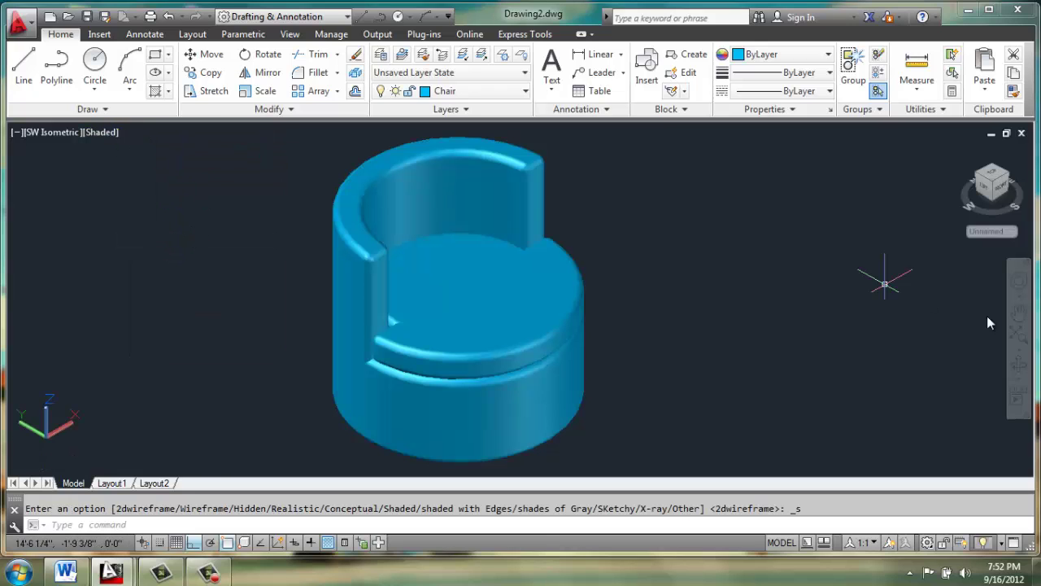
{"action": "left_click", "coordinate": [1017, 363]}
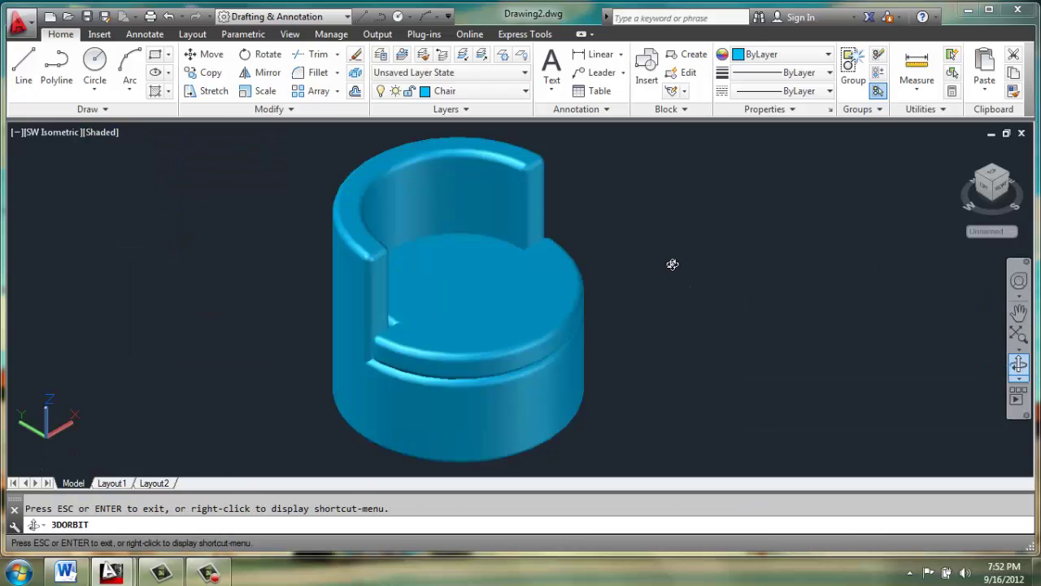